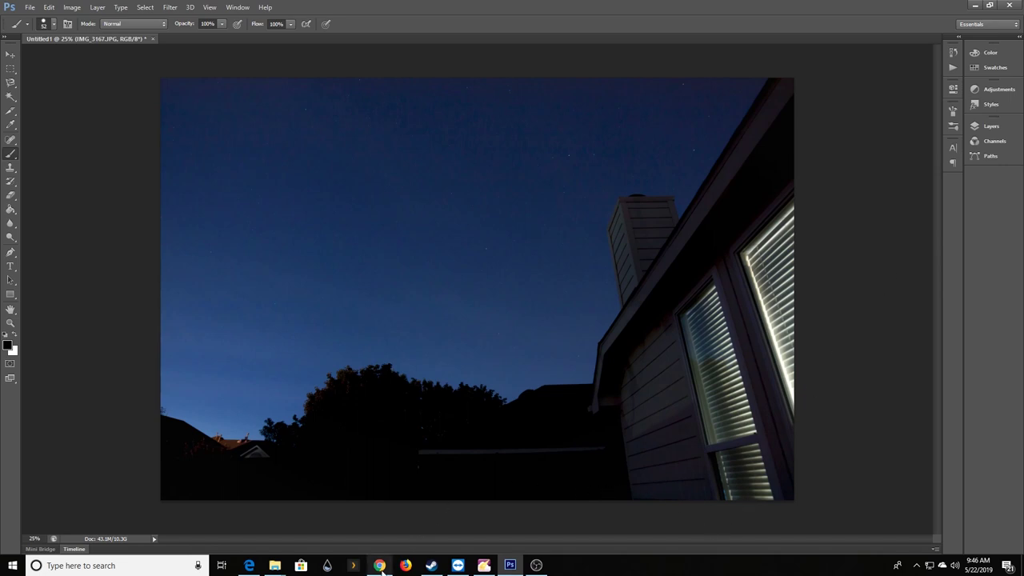
Step: Switch to Chrome and view the Canon T1i search results, its Adorama listing and the Samyang 14mm f/2.8 lens pages
{"action": "mouse_move", "coordinate": [383, 564]}
{"action": "left_click", "coordinate": [387, 520]}
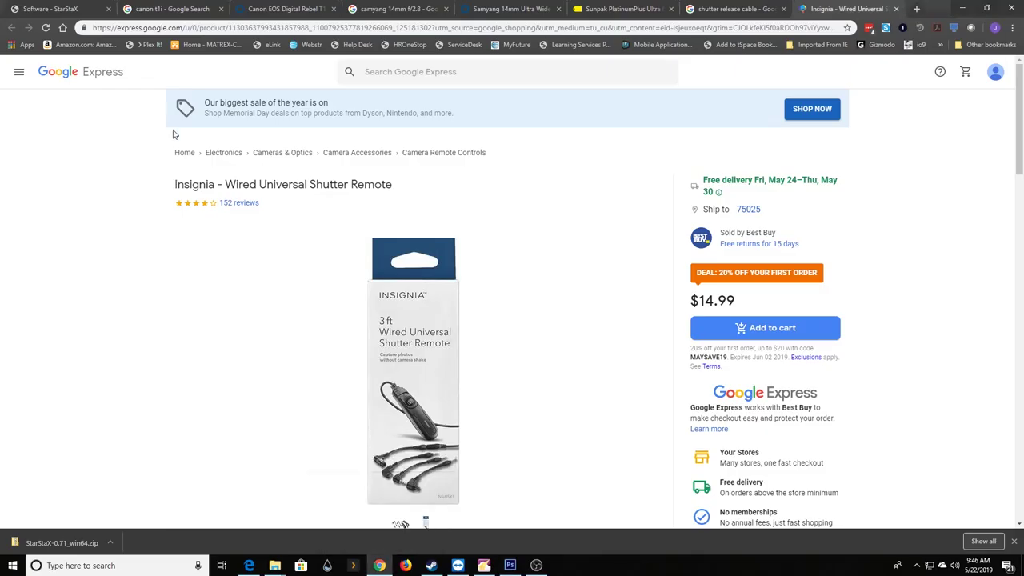
{"action": "left_click", "coordinate": [149, 9]}
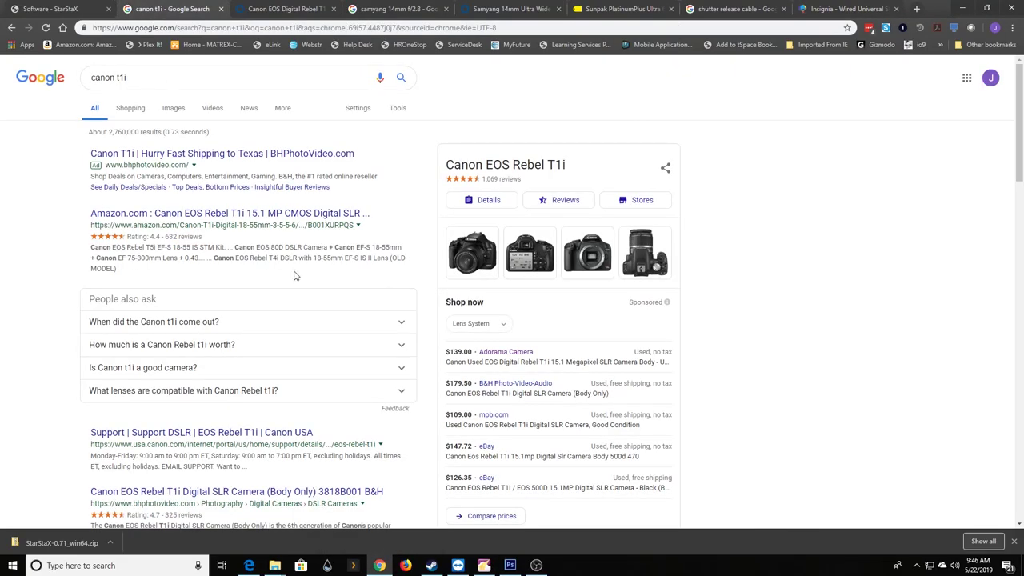
{"action": "left_click", "coordinate": [298, 10]}
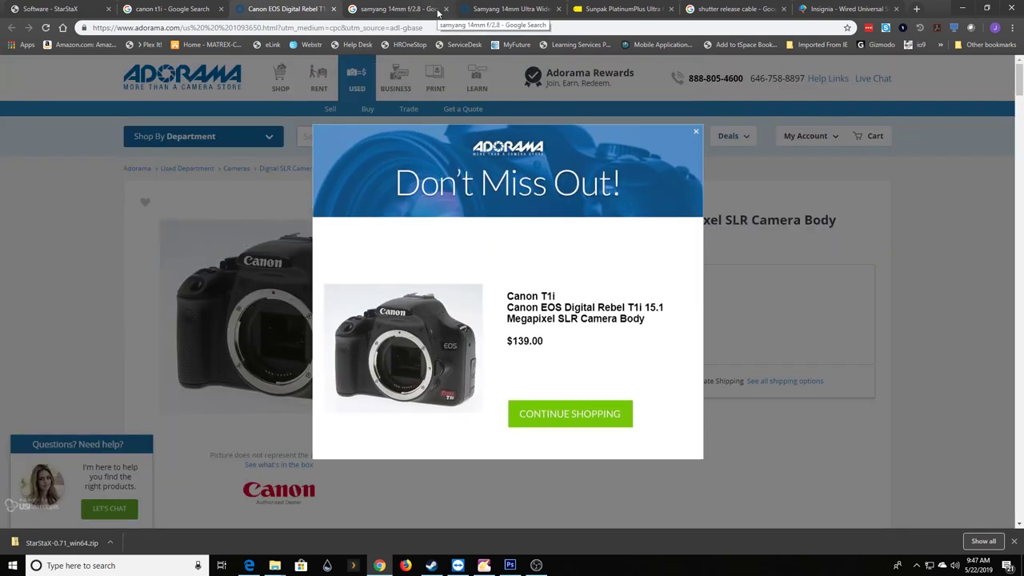
{"action": "left_click", "coordinate": [437, 12]}
{"action": "left_click", "coordinate": [497, 9]}
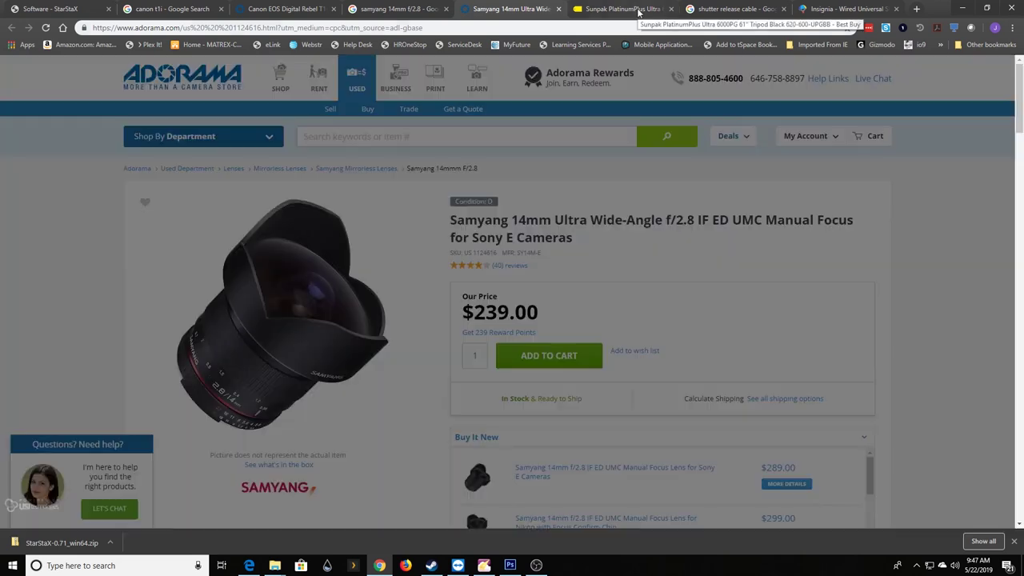
Step: View the Sunpak PlatinumPlus tripod page, the shutter release cable search results and the Insignia wired shutter remote page
{"action": "left_click", "coordinate": [624, 9]}
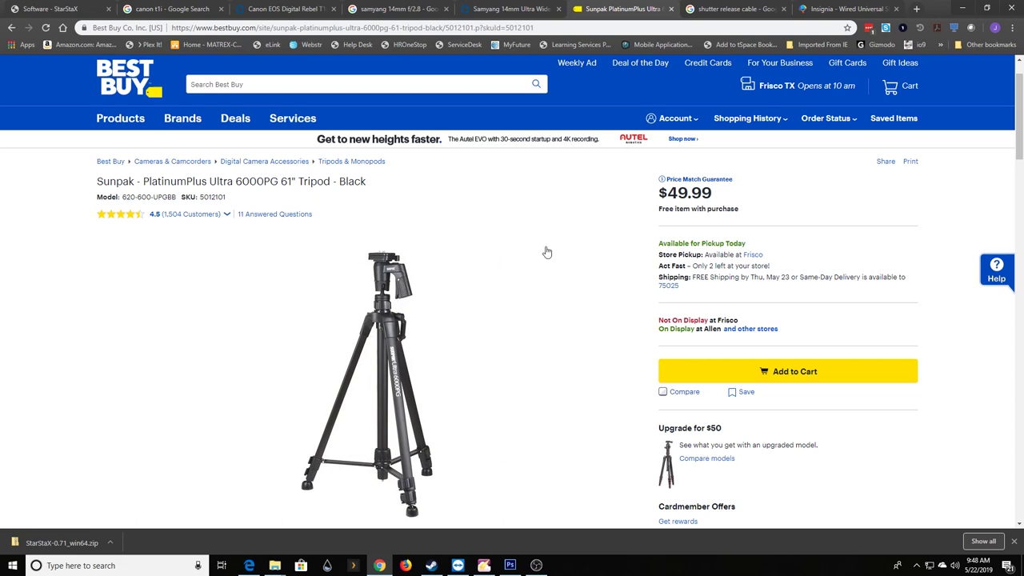
{"action": "left_click", "coordinate": [731, 11]}
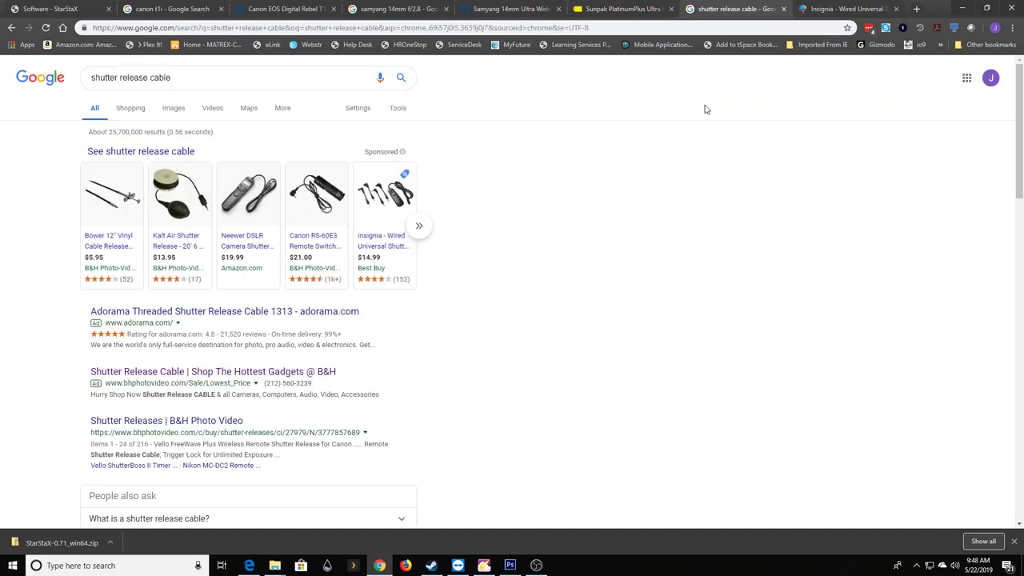
{"action": "left_click", "coordinate": [827, 9]}
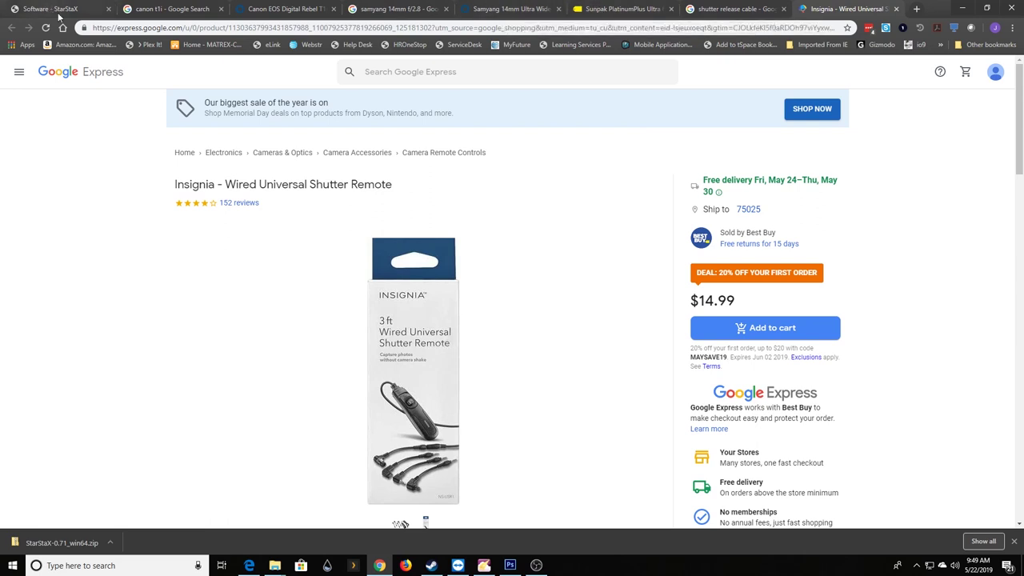
Step: Switch to Photoshop, expand the collapsed panels and look through the photo layers from IMG_3167.JPG to IMG_3174.JPG
{"action": "mouse_move", "coordinate": [516, 568]}
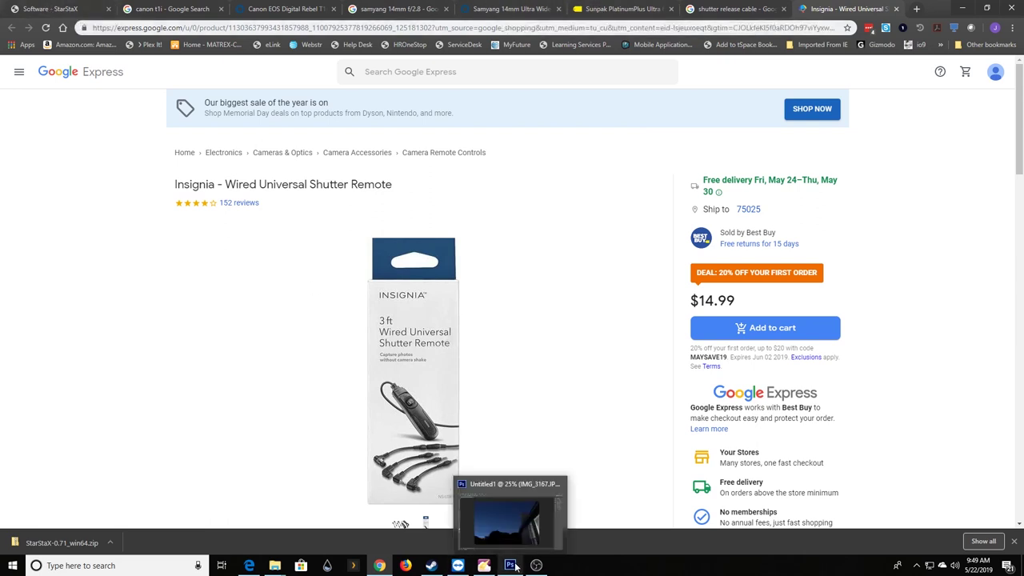
{"action": "left_click", "coordinate": [512, 512]}
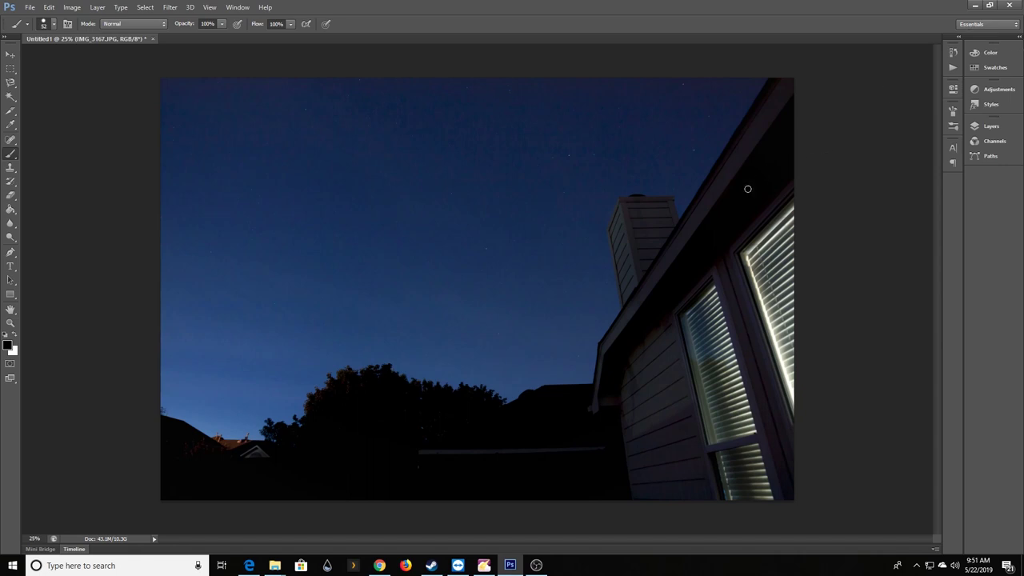
{"action": "left_click", "coordinate": [1019, 38]}
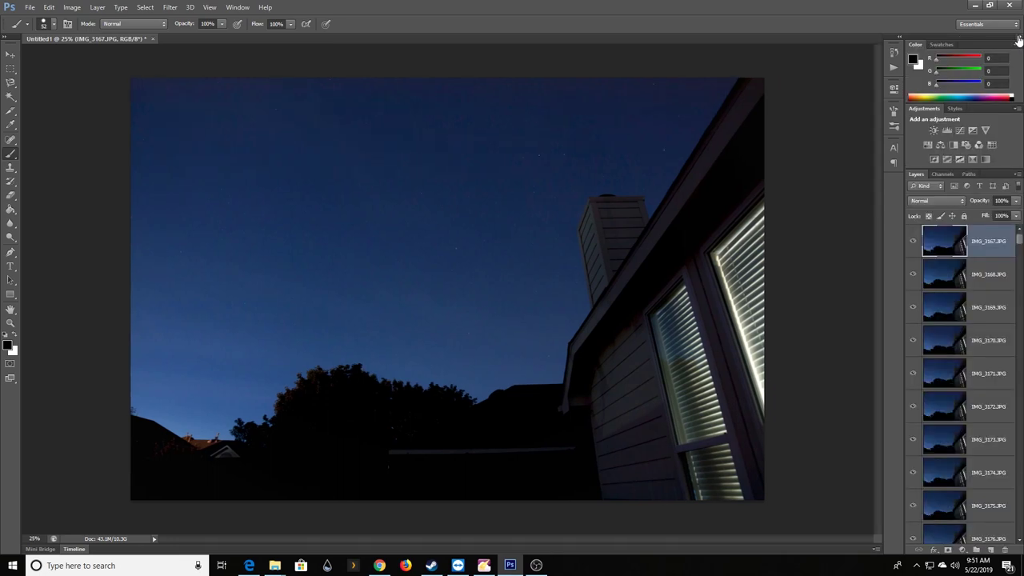
{"action": "mouse_move", "coordinate": [1019, 240]}
{"action": "left_mouse_down"}
{"action": "mouse_move", "coordinate": [1020, 539]}
{"action": "mouse_move", "coordinate": [1019, 226]}
{"action": "left_mouse_up"}
{"action": "left_click", "coordinate": [992, 308]}
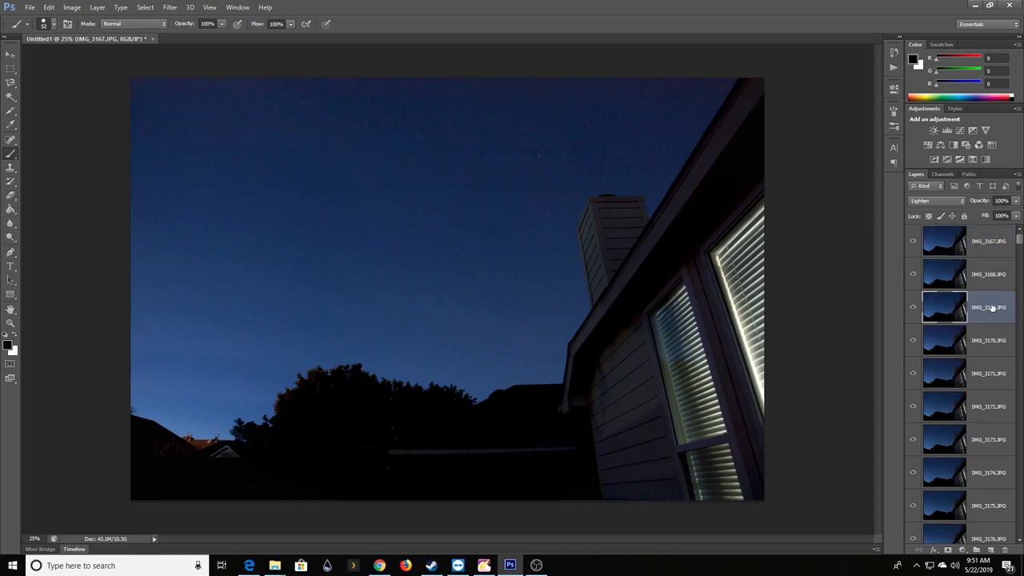
{"action": "left_click", "coordinate": [991, 342]}
{"action": "left_click", "coordinate": [988, 407]}
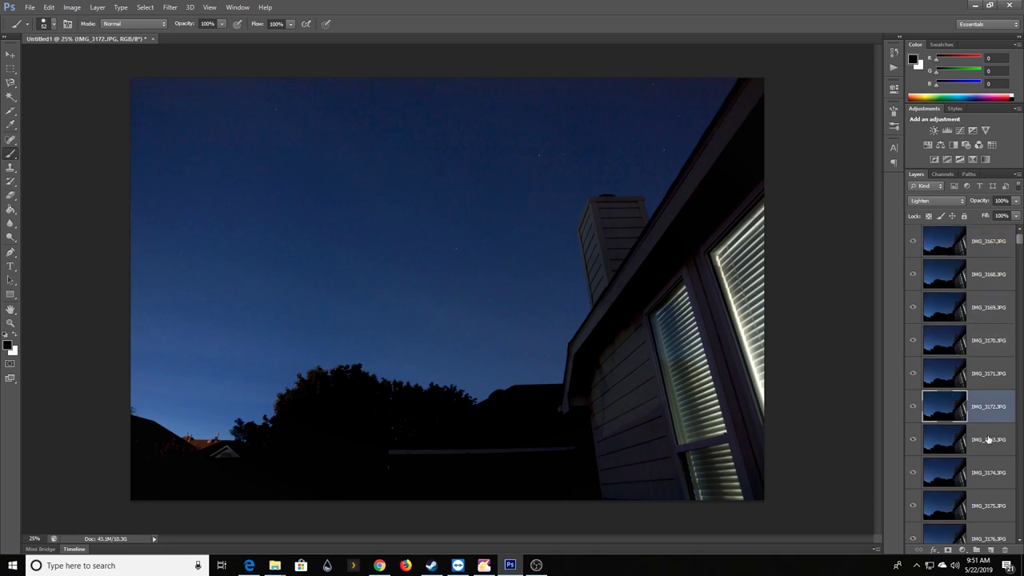
{"action": "left_click", "coordinate": [990, 439]}
{"action": "left_click", "coordinate": [992, 478]}
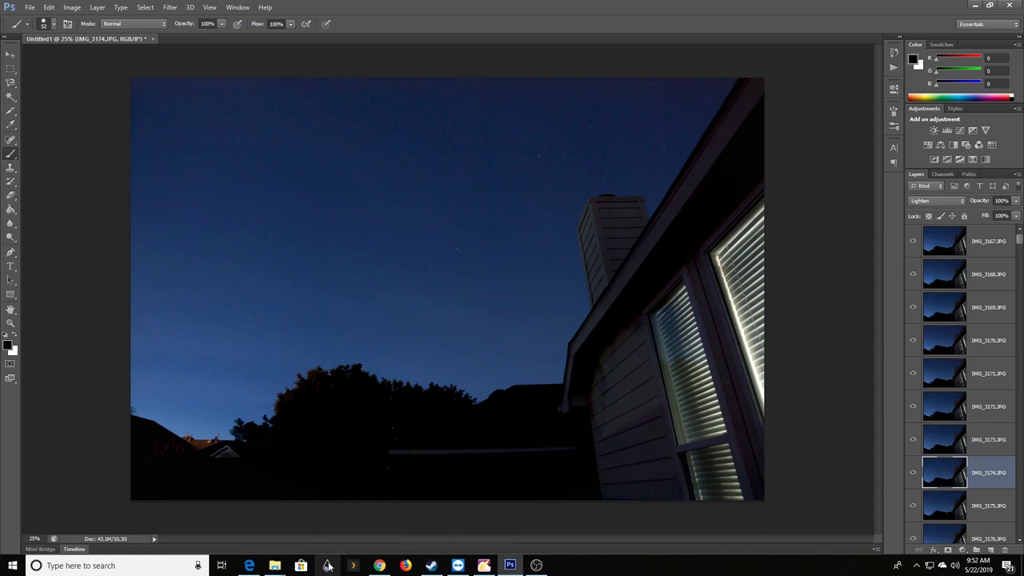
Step: View the StarStaX software page in Chrome and switch to the StarStaX application
{"action": "mouse_move", "coordinate": [384, 569]}
{"action": "left_click", "coordinate": [373, 520]}
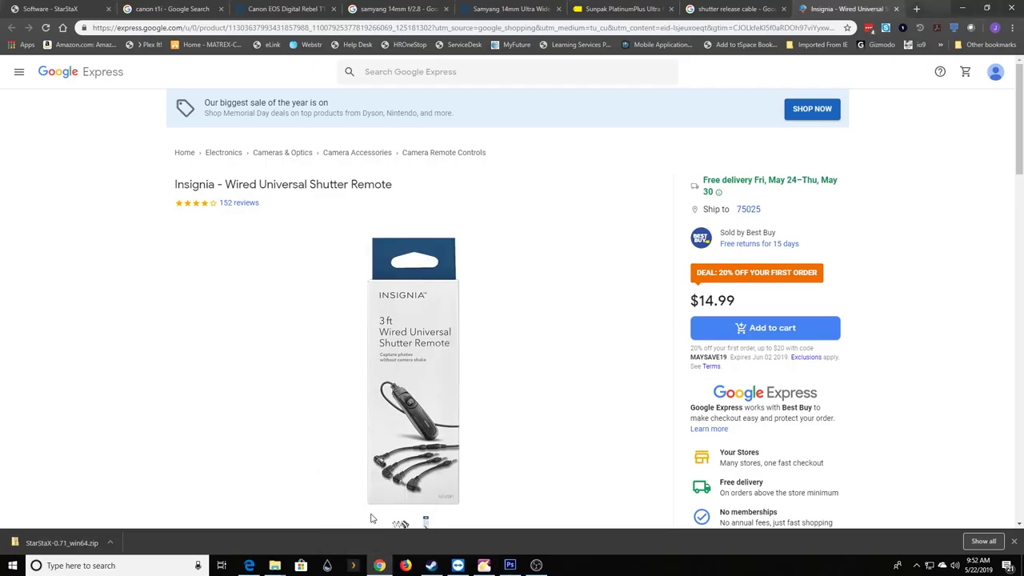
{"action": "left_click", "coordinate": [71, 9]}
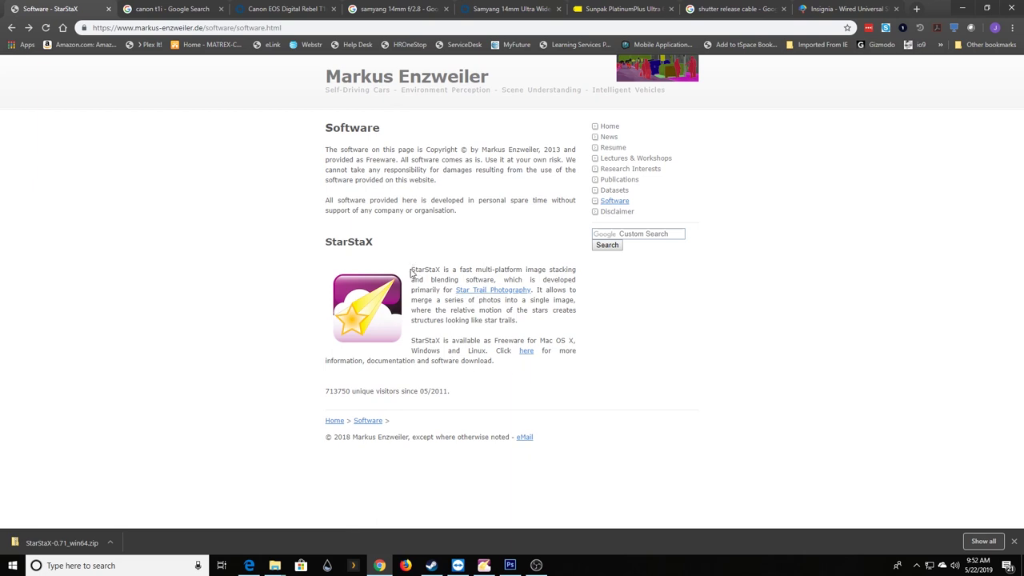
{"action": "left_click", "coordinate": [485, 567]}
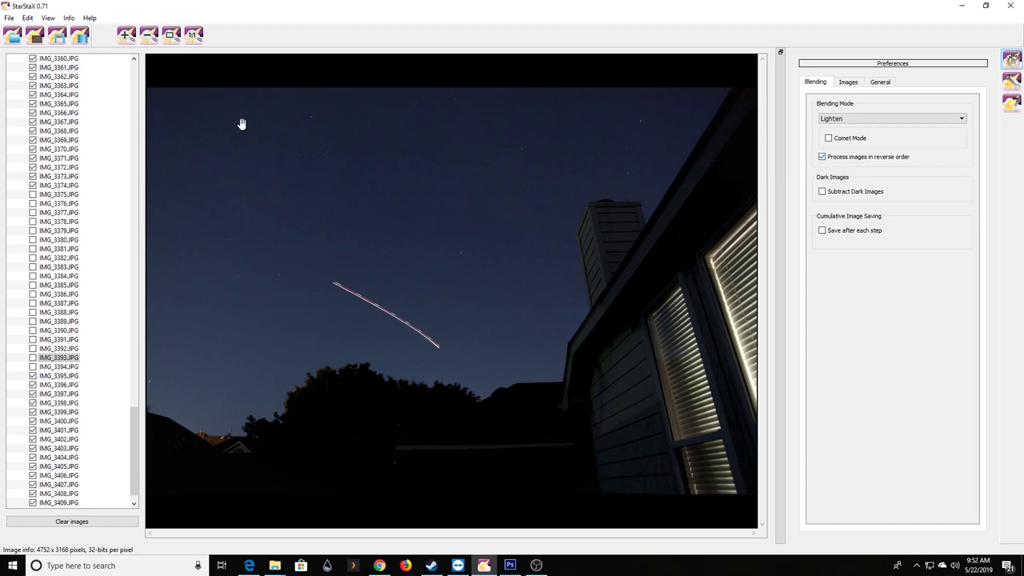
Step: In Photoshop, select all the photo layers and set their blending mode to Lighten
{"action": "mouse_move", "coordinate": [512, 569]}
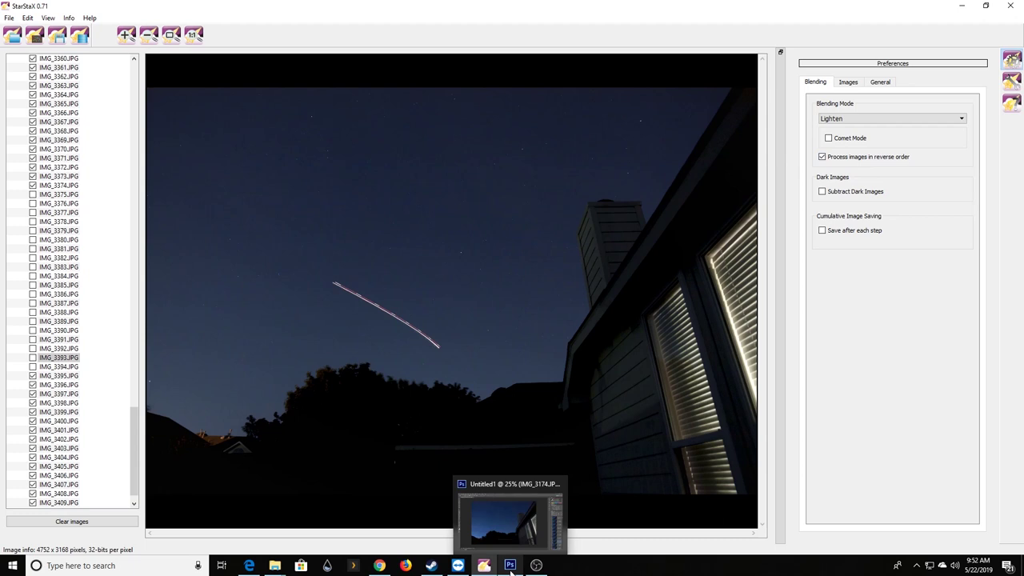
{"action": "left_click", "coordinate": [510, 567]}
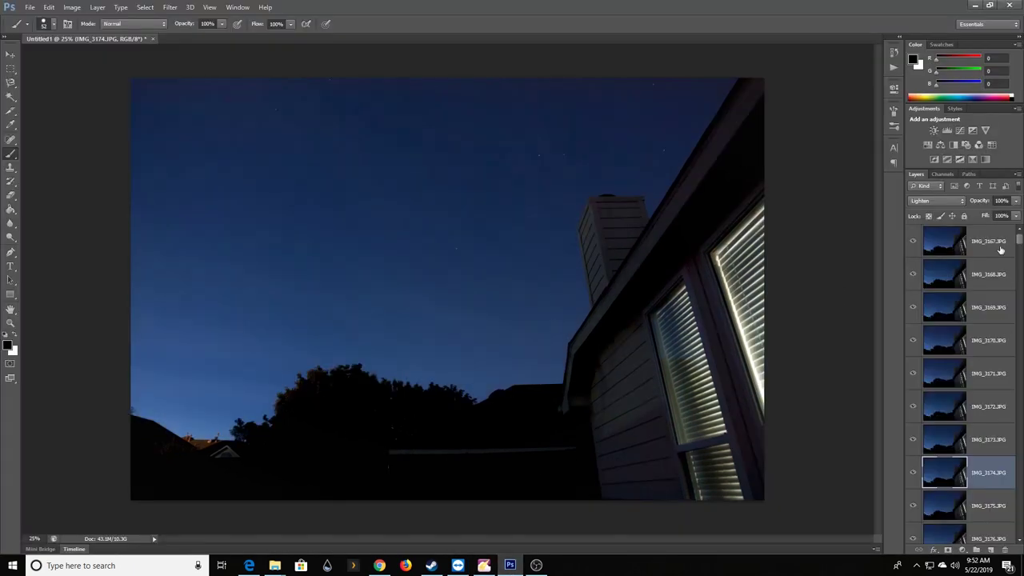
{"action": "left_click", "coordinate": [1007, 249]}
{"action": "mouse_move", "coordinate": [1020, 240]}
{"action": "left_mouse_down"}
{"action": "mouse_move", "coordinate": [1018, 530]}
{"action": "mouse_move", "coordinate": [1019, 238]}
{"action": "left_mouse_up"}
{"action": "left_click", "coordinate": [1010, 525], "text": "shift"}
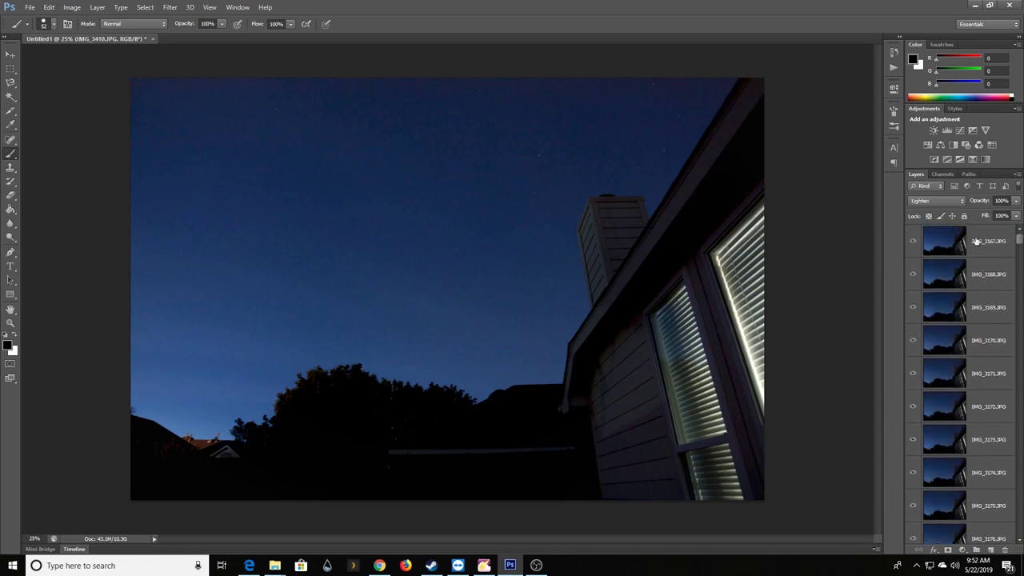
{"action": "left_click", "coordinate": [979, 237], "text": "shift"}
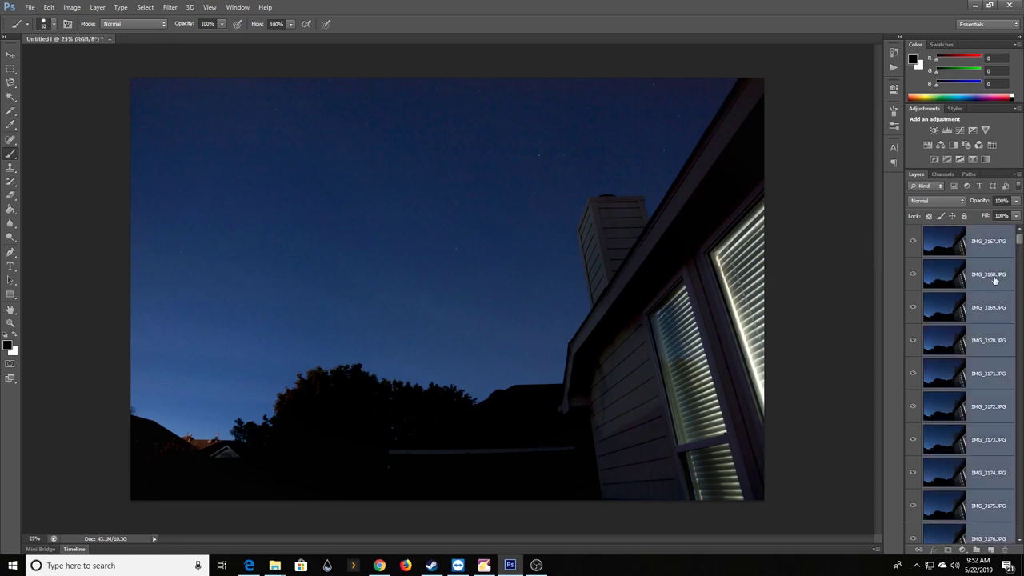
{"action": "left_click", "coordinate": [963, 202]}
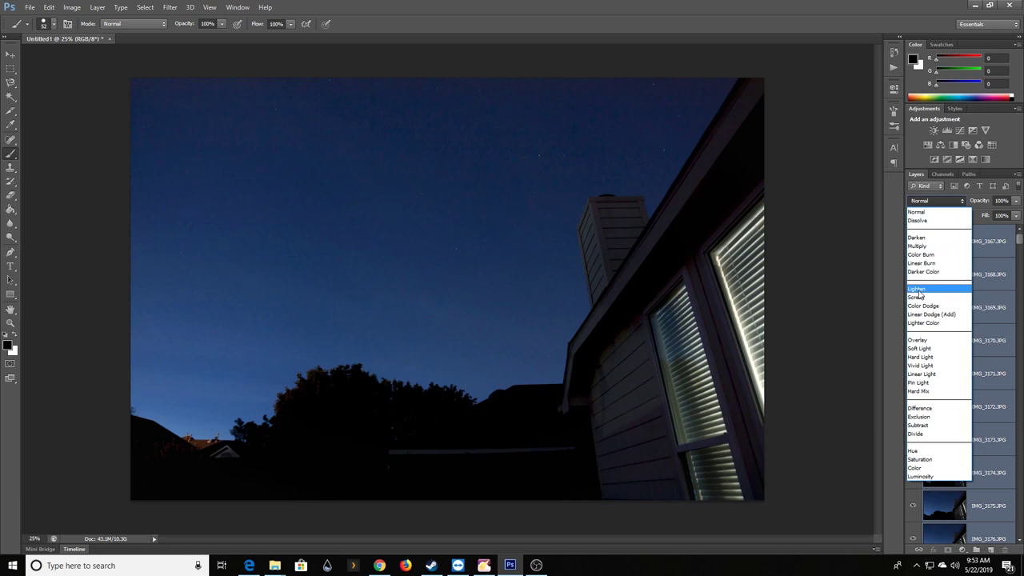
{"action": "left_click", "coordinate": [917, 291]}
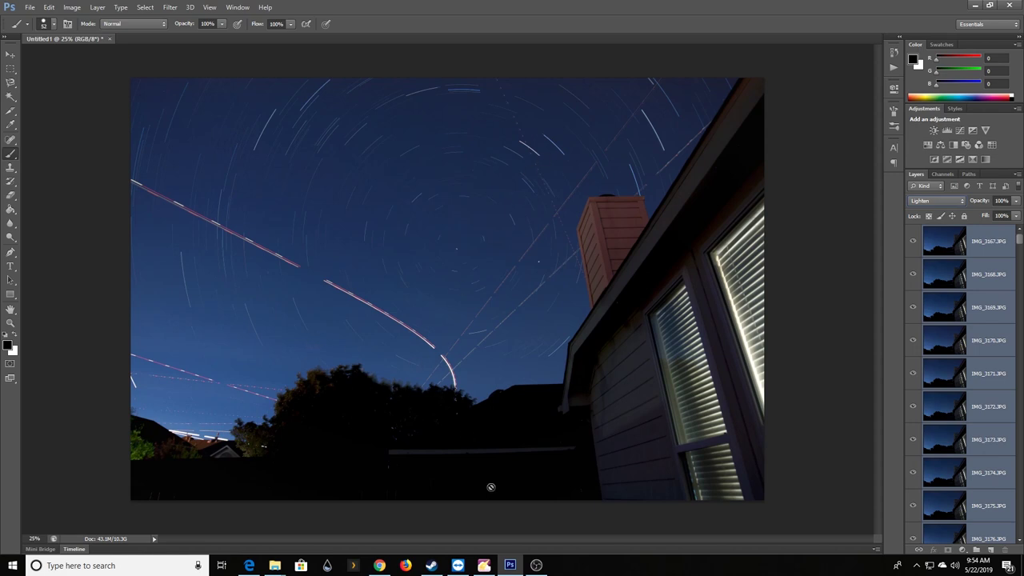
Step: Switch to StarStaX and preview individual input frames between IMG_3367.JPG and IMG_3399.JPG for unwanted light trails
{"action": "left_click", "coordinate": [483, 566]}
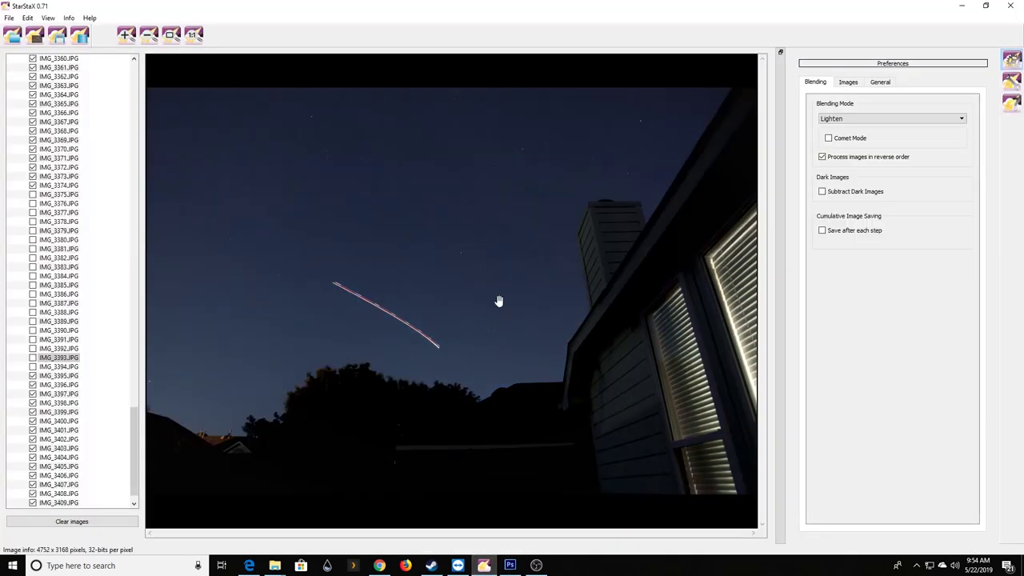
{"action": "left_click", "coordinate": [51, 124]}
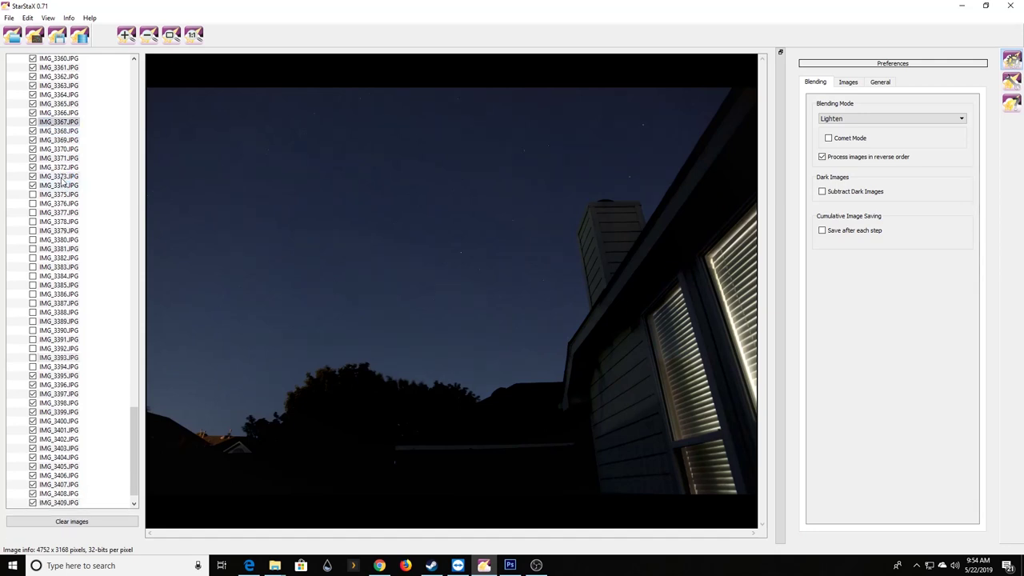
{"action": "left_click", "coordinate": [62, 176]}
{"action": "left_click", "coordinate": [62, 203]}
{"action": "left_click", "coordinate": [65, 276]}
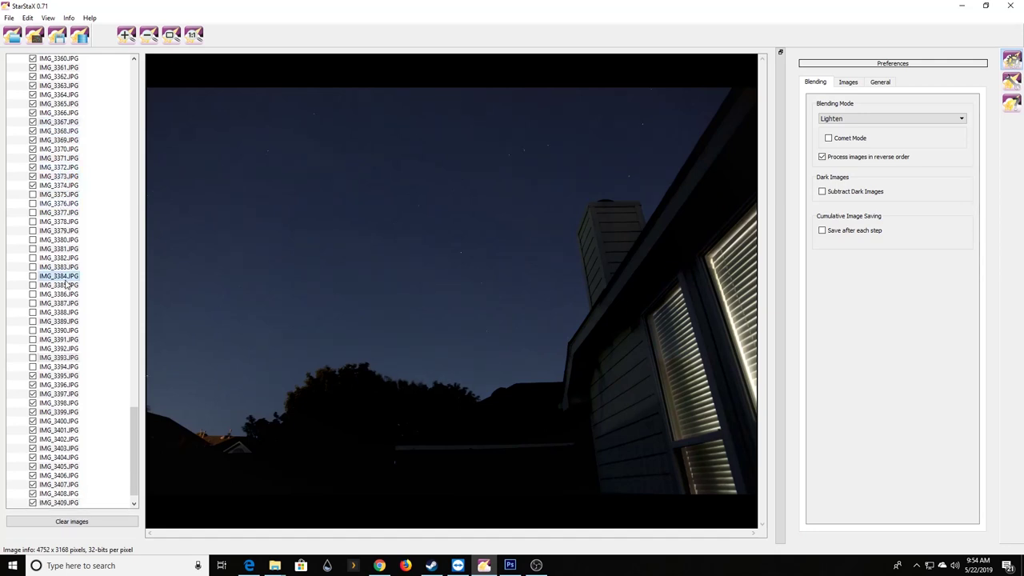
{"action": "left_click", "coordinate": [64, 321]}
{"action": "left_click", "coordinate": [67, 330]}
{"action": "left_click", "coordinate": [67, 340]}
{"action": "left_click", "coordinate": [66, 349]}
{"action": "left_click", "coordinate": [64, 357]}
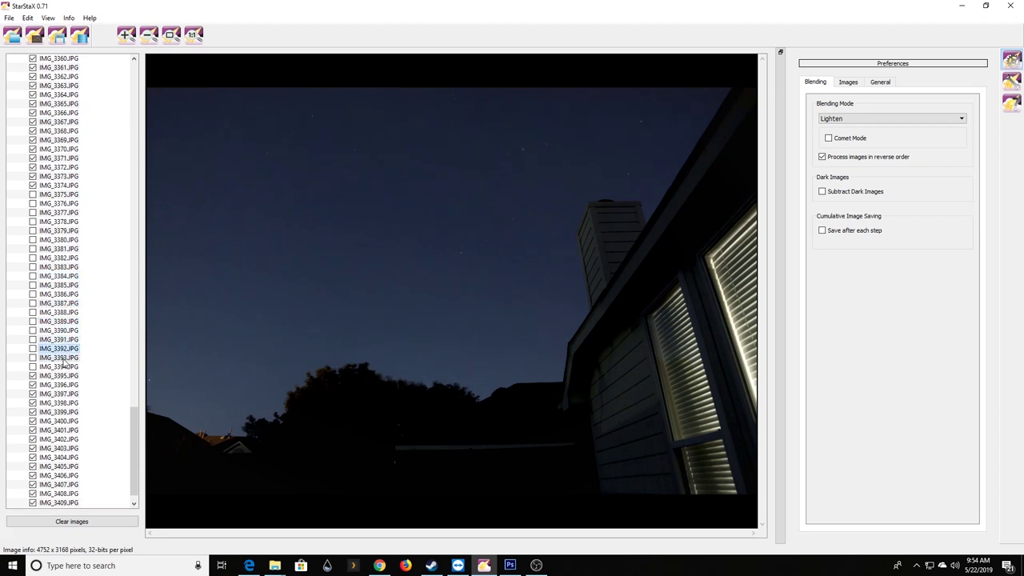
{"action": "left_click", "coordinate": [64, 367]}
{"action": "left_click", "coordinate": [64, 376]}
{"action": "left_click", "coordinate": [65, 385]}
{"action": "left_click", "coordinate": [65, 394]}
{"action": "left_click", "coordinate": [64, 403]}
{"action": "left_click", "coordinate": [65, 412]}
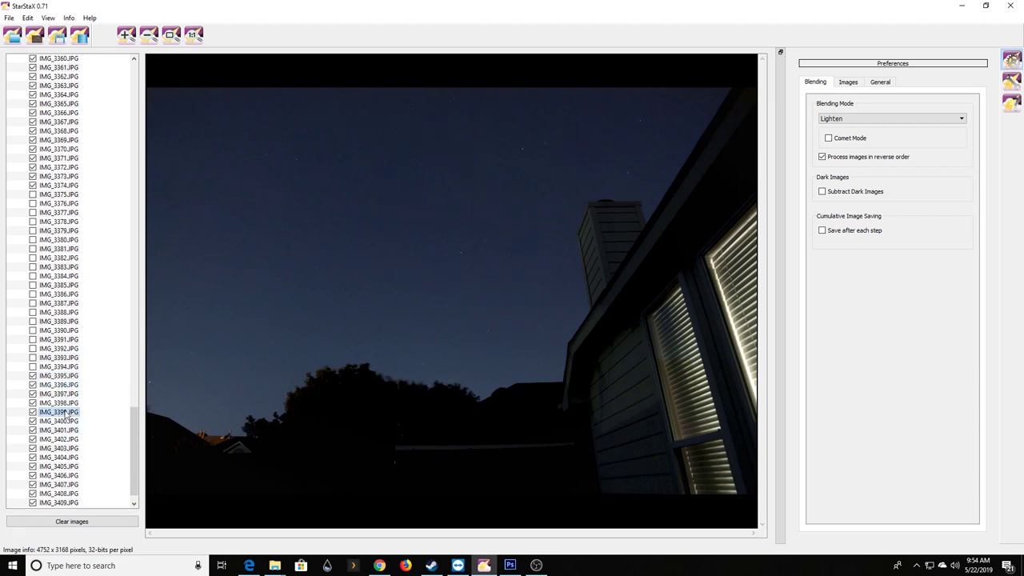
Step: Compare frames IMG_3391.JPG to IMG_3395.JPG again to examine them for bright trails
{"action": "left_click", "coordinate": [69, 350]}
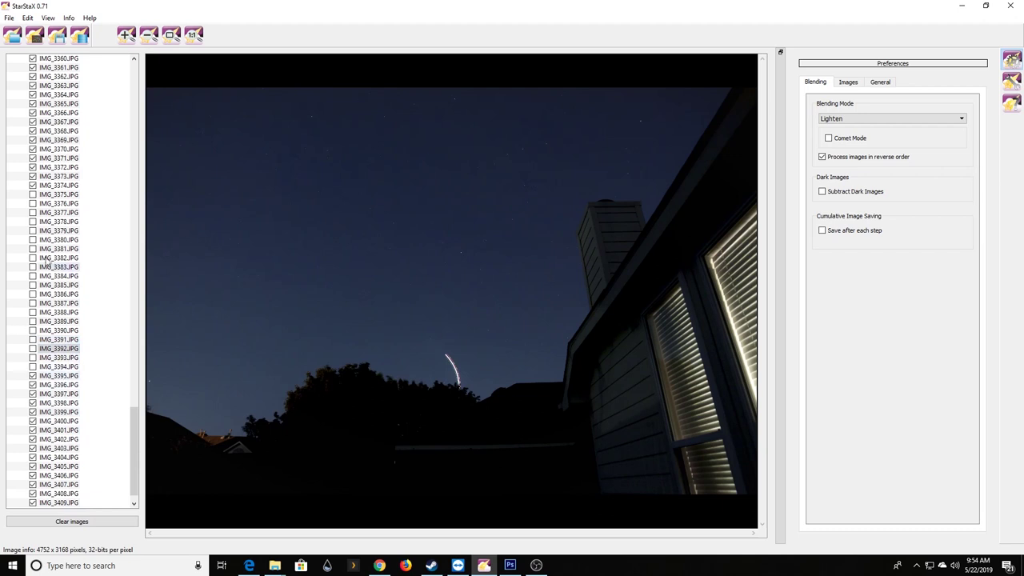
{"action": "left_click", "coordinate": [55, 340]}
{"action": "left_click", "coordinate": [56, 350]}
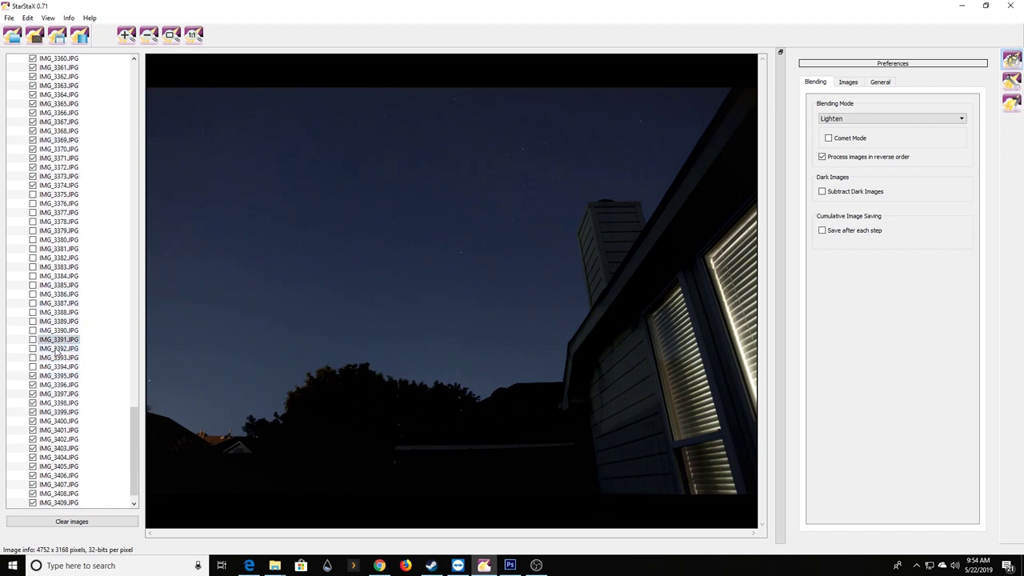
{"action": "left_click", "coordinate": [56, 358]}
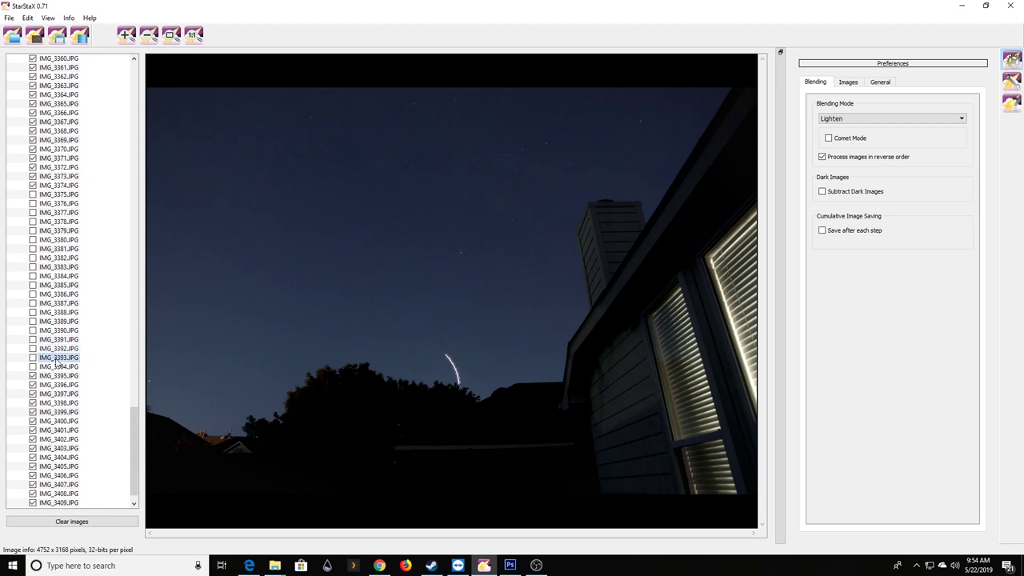
{"action": "left_click", "coordinate": [56, 377]}
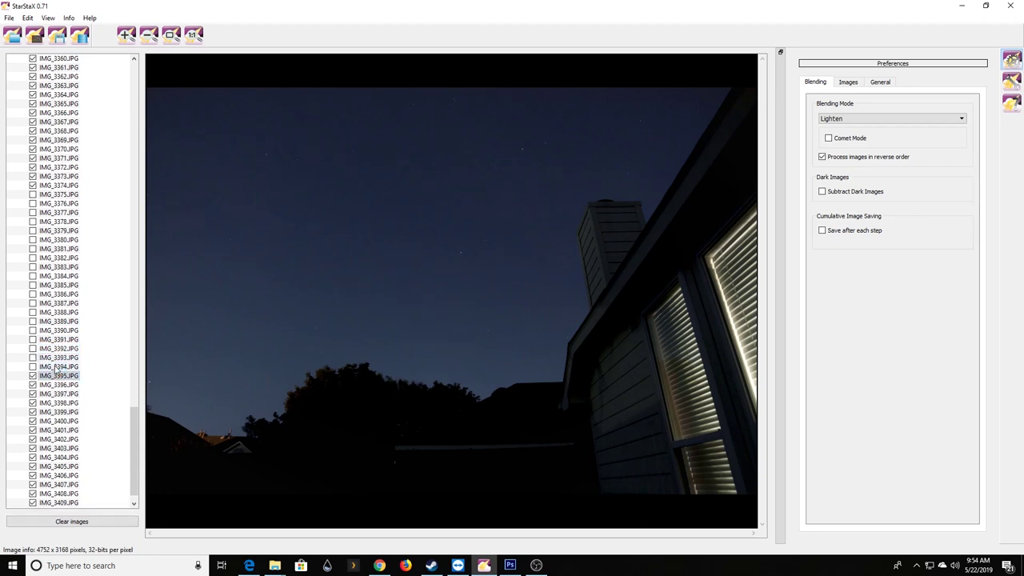
{"action": "left_click", "coordinate": [49, 366]}
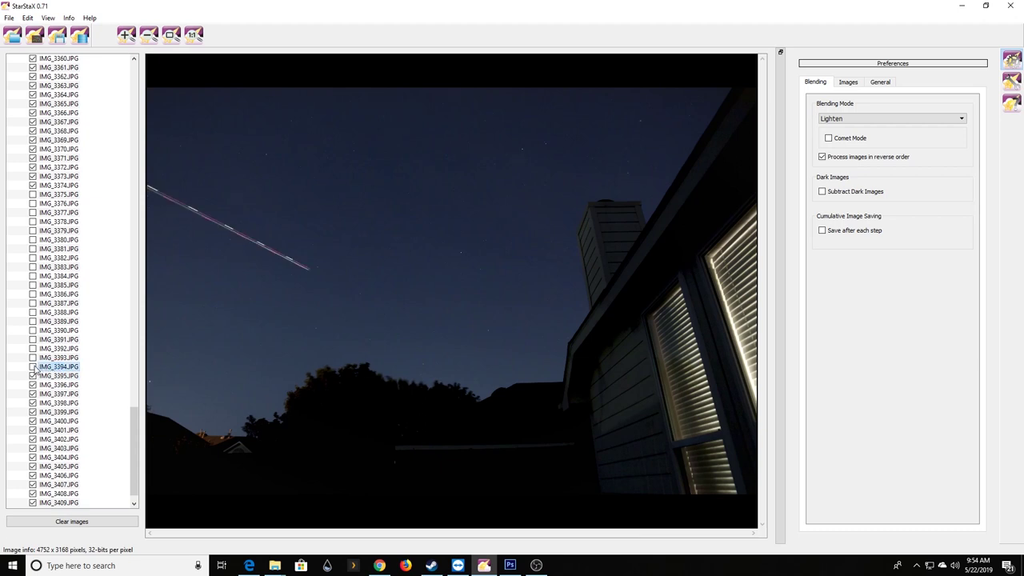
Step: Toggle whether IMG_3394.JPG and IMG_3393.JPG are included in the stack
{"action": "left_click", "coordinate": [33, 367]}
{"action": "left_click", "coordinate": [33, 367]}
{"action": "left_click", "coordinate": [33, 358]}
Step: Preview frame IMG_3327.JPG and the first input frame, IMG_3167.JPG
{"action": "left_click_drag", "start_coordinate": [134, 432], "coordinate": [152, 331]}
{"action": "left_click", "coordinate": [56, 251]}
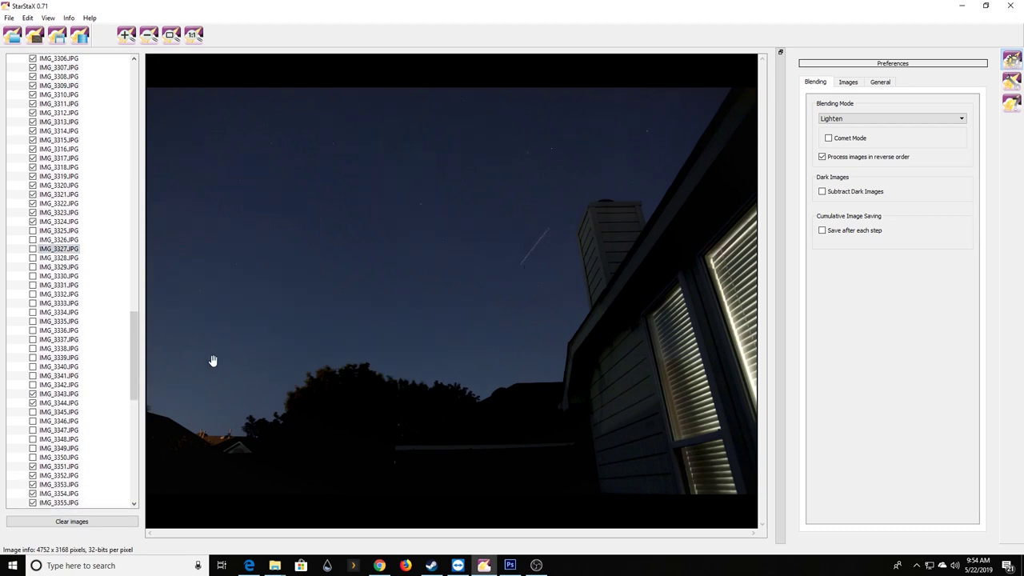
{"action": "left_click_drag", "start_coordinate": [132, 343], "coordinate": [158, 89]}
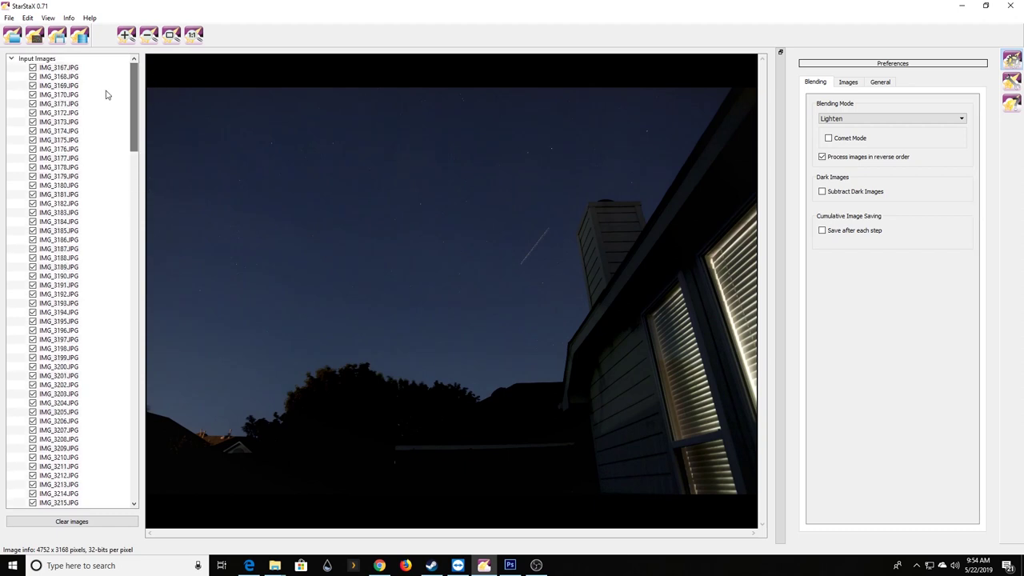
{"action": "key", "text": "Home"}
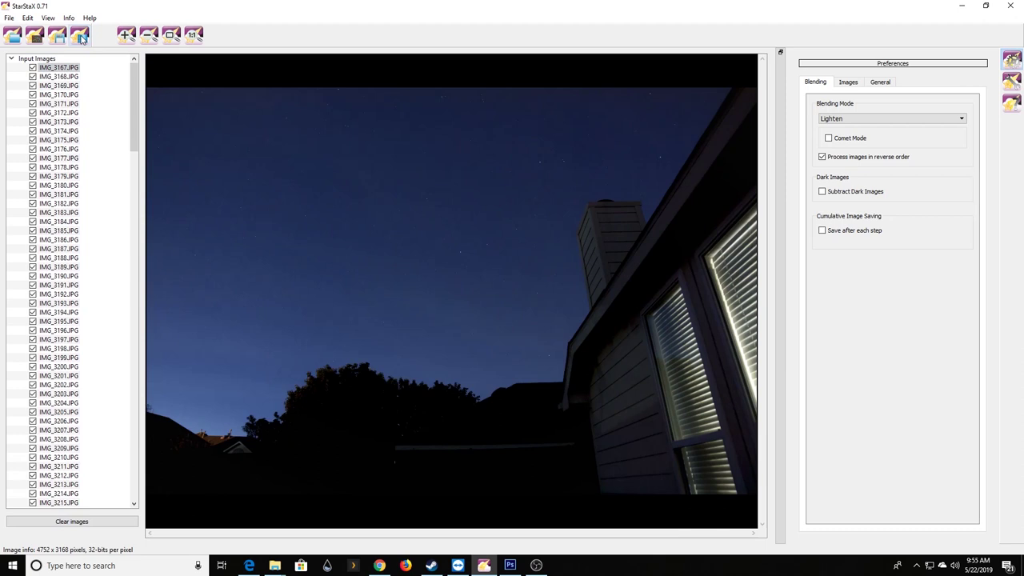
Step: Process the included frames into a star-trail image with the Lighten blending mode
{"action": "left_click", "coordinate": [80, 36]}
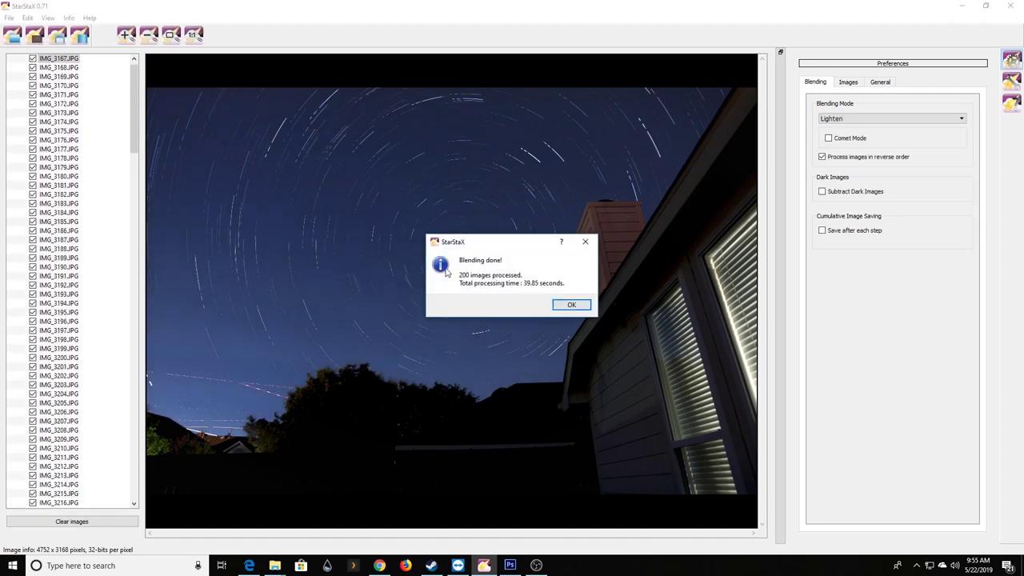
{"action": "left_click", "coordinate": [565, 302]}
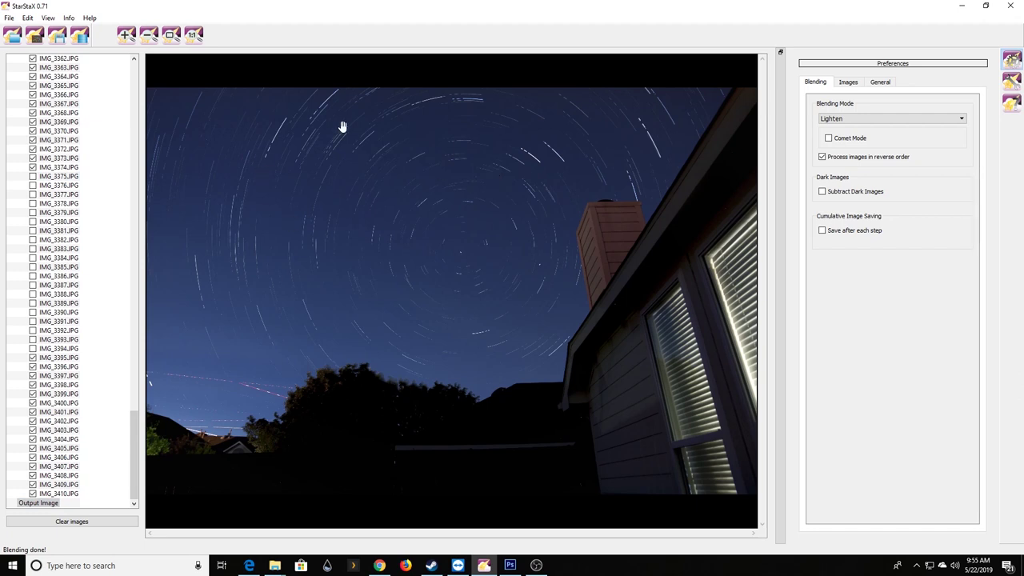
Step: Compare the blended StarStaX output with the Photoshop layer stack, and look over the available StarStaX blending modes
{"action": "left_click", "coordinate": [510, 565]}
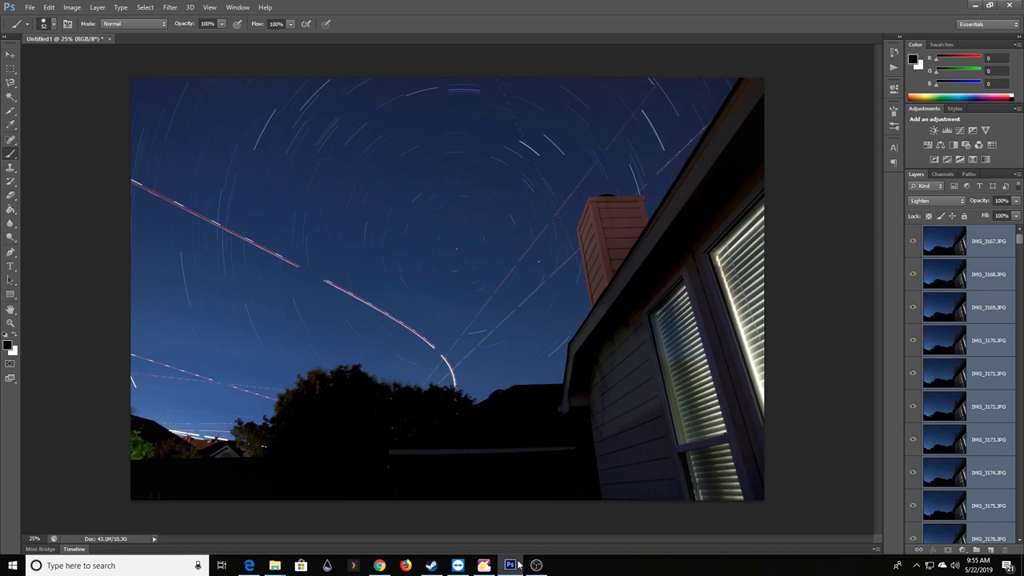
{"action": "left_click", "coordinate": [484, 565]}
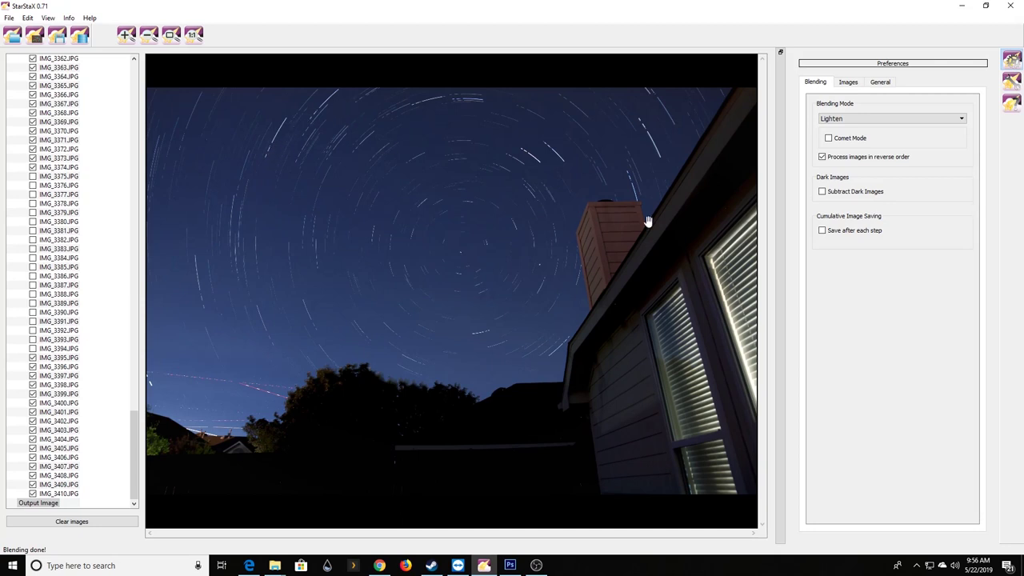
{"action": "left_click", "coordinate": [860, 118]}
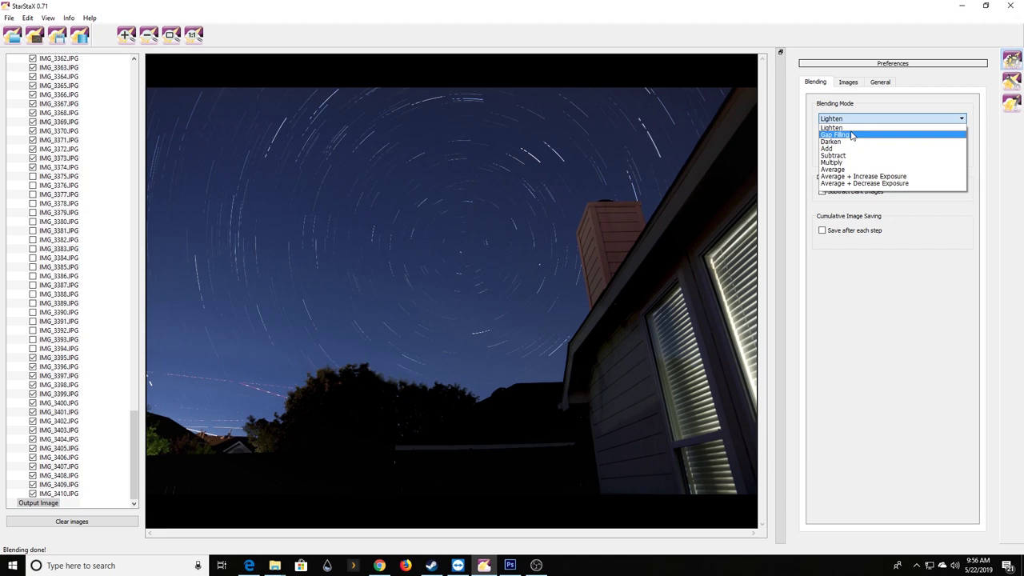
{"action": "left_click", "coordinate": [860, 287]}
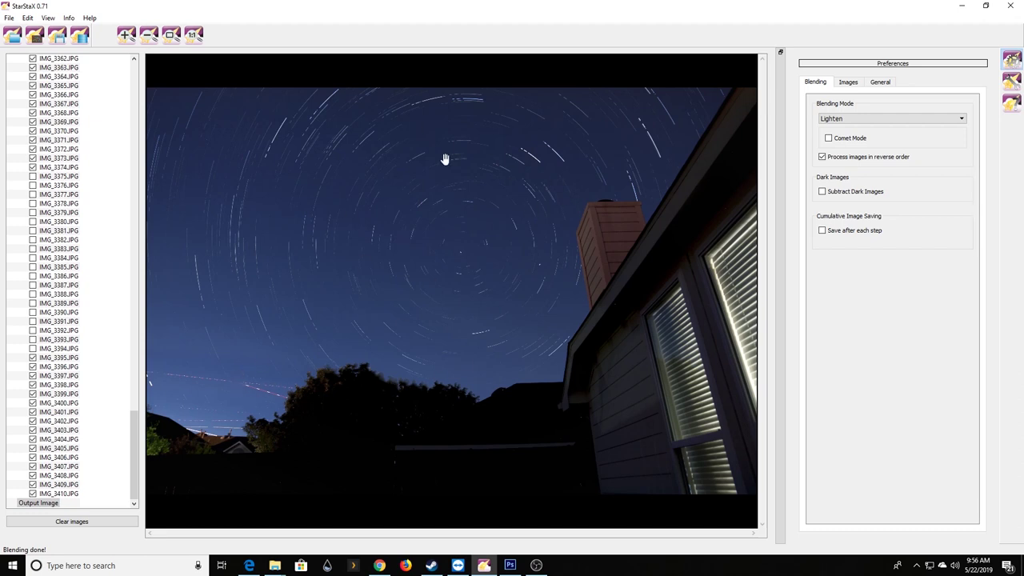
{"action": "left_click", "coordinate": [509, 566]}
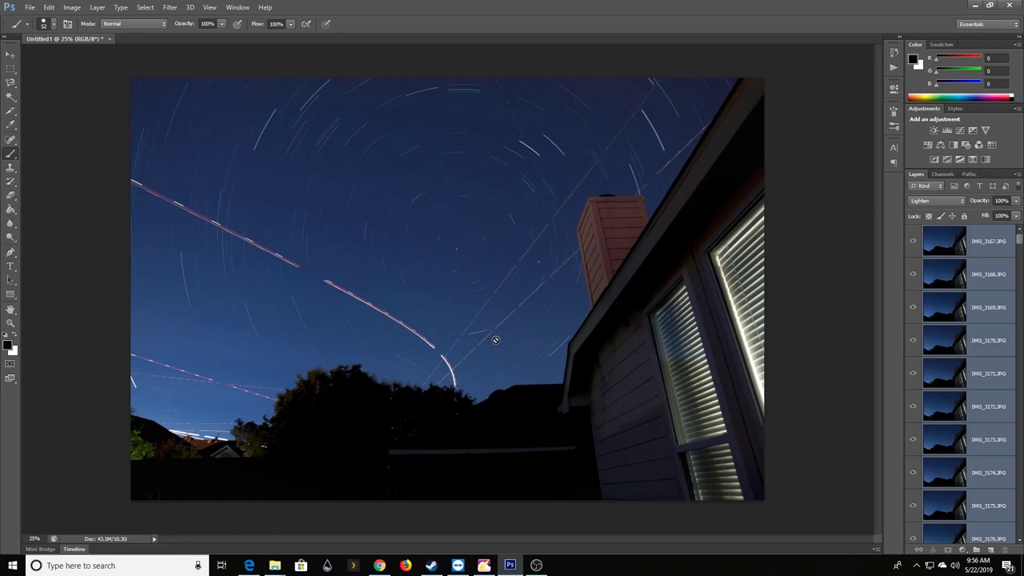
{"action": "left_click", "coordinate": [536, 566]}
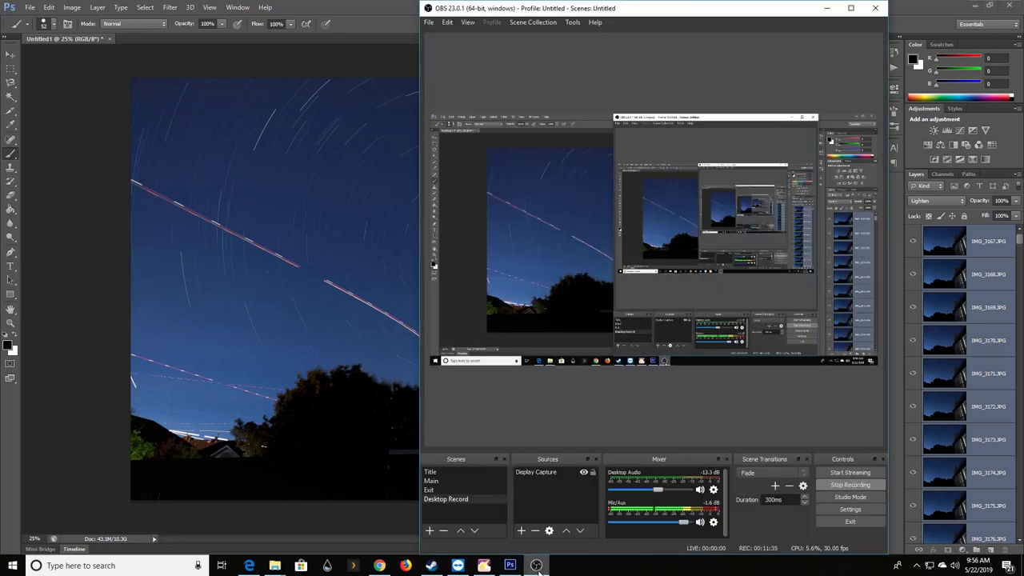
{"action": "left_click", "coordinate": [510, 565]}
{"action": "left_click", "coordinate": [484, 565]}
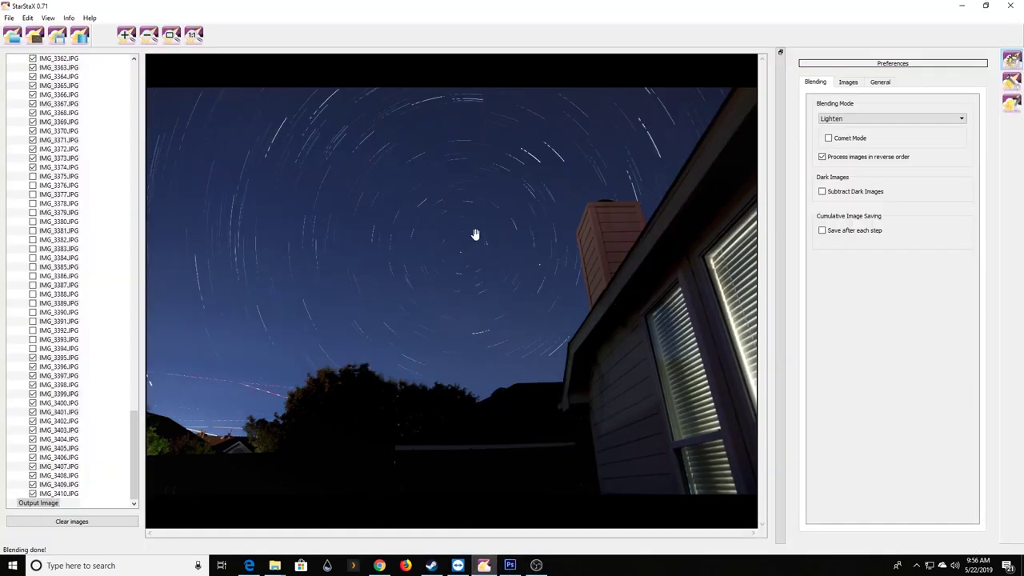
Step: Switch to Photoshop and add a new empty layer above IMG_3167.JPG
{"action": "left_click", "coordinate": [510, 565]}
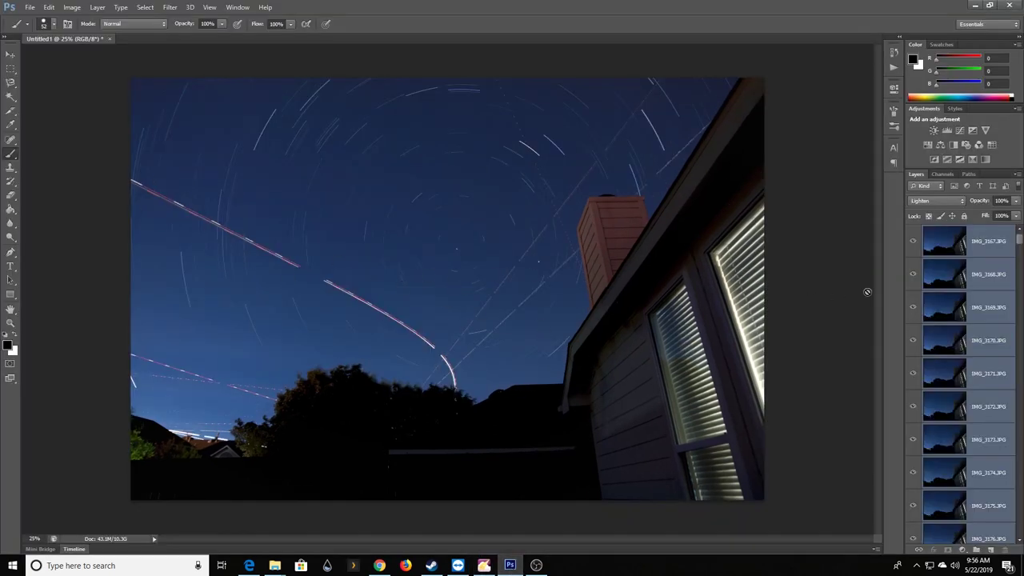
{"action": "left_click", "coordinate": [982, 237]}
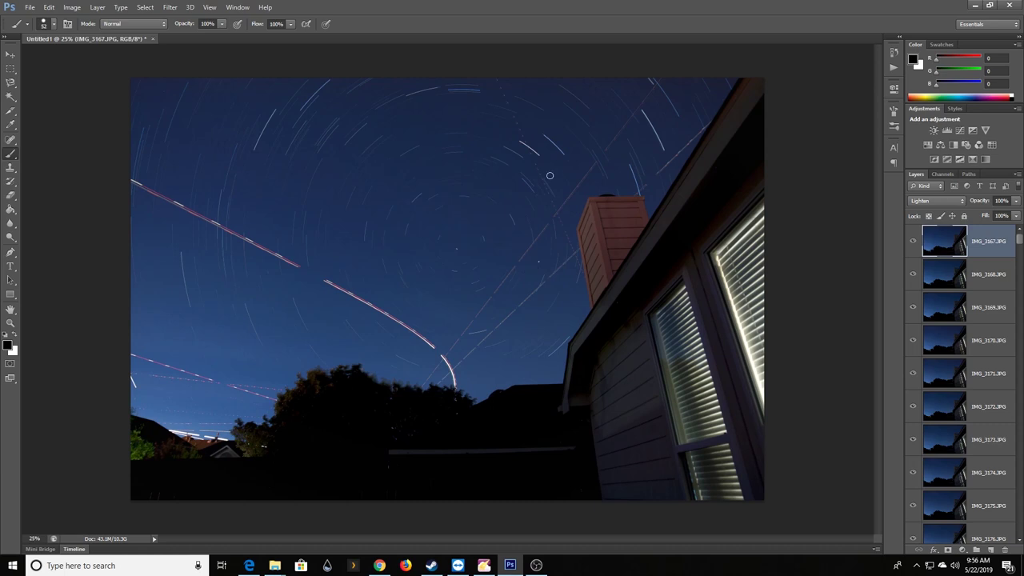
{"action": "left_click", "coordinate": [96, 8]}
{"action": "mouse_move", "coordinate": [112, 18]}
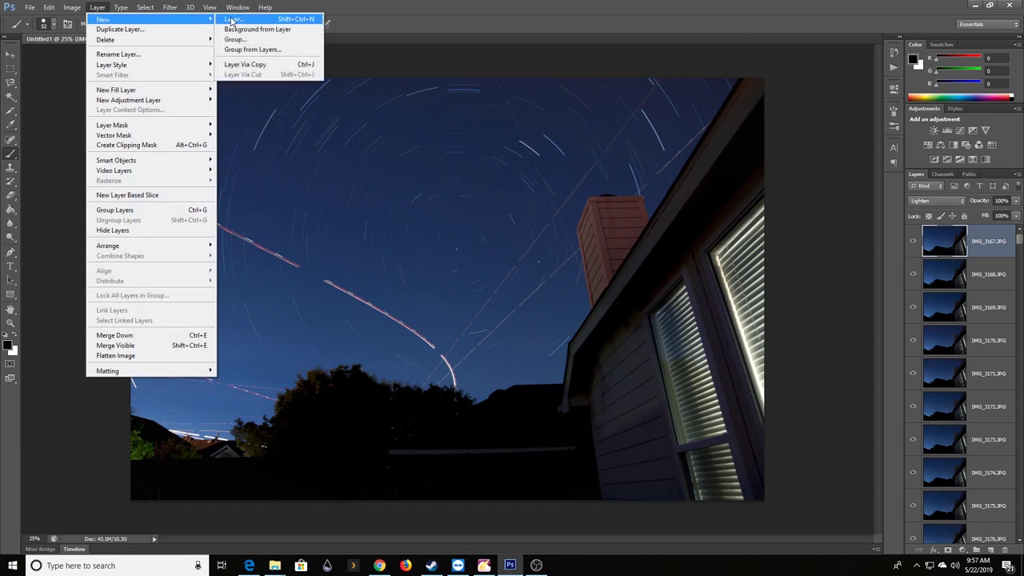
{"action": "left_click", "coordinate": [231, 20]}
{"action": "left_click", "coordinate": [593, 180]}
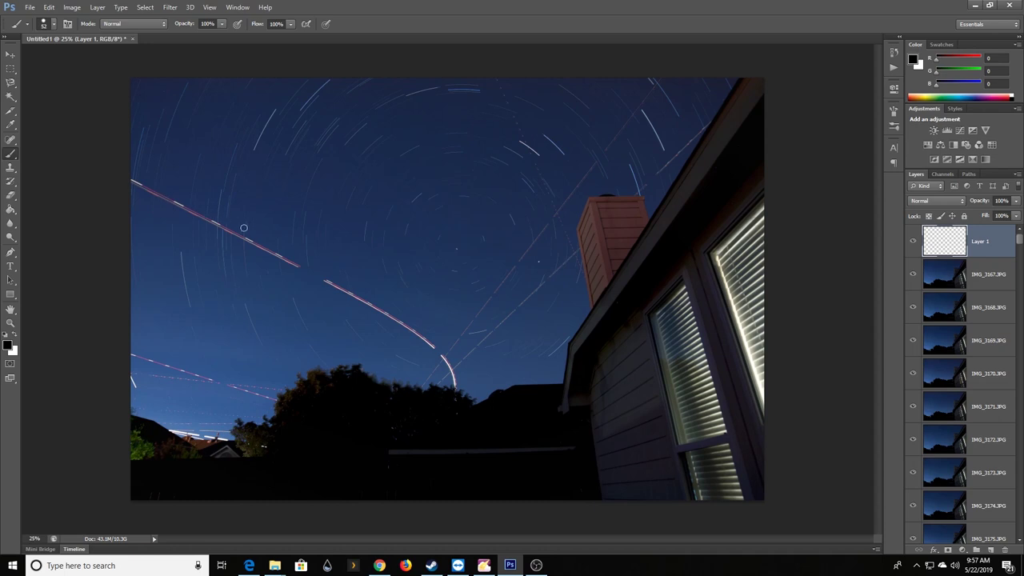
Step: Paint black brush strokes on Layer 1 over the long aircraft light trails crossing the sky
{"action": "left_click_drag", "start_coordinate": [234, 225], "coordinate": [276, 240]}
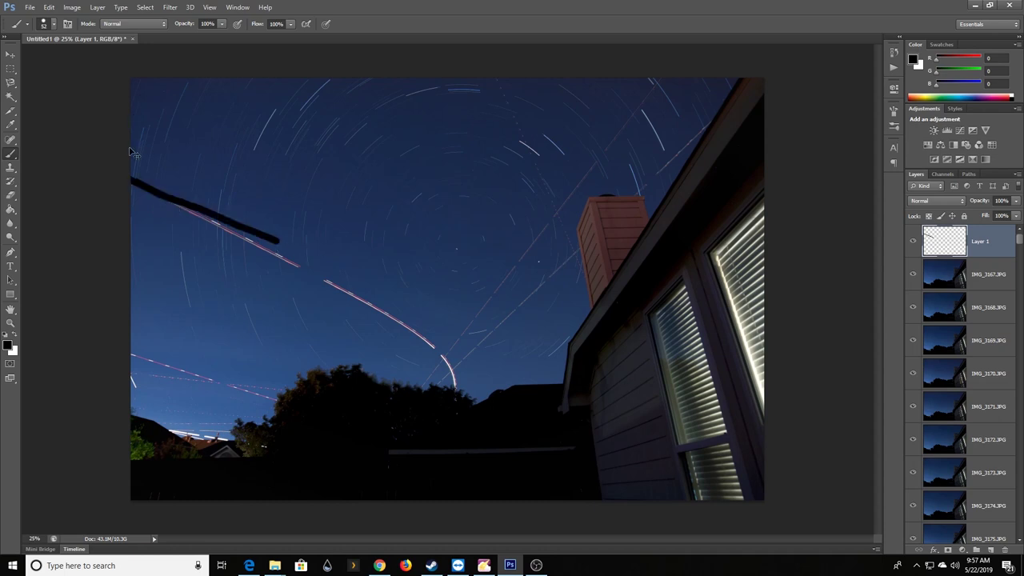
{"action": "key", "text": "ctrl+z"}
{"action": "mouse_move", "coordinate": [161, 195]}
{"action": "left_mouse_down"}
{"action": "mouse_move", "coordinate": [418, 331]}
{"action": "mouse_move", "coordinate": [457, 392]}
{"action": "mouse_move", "coordinate": [433, 344]}
{"action": "mouse_move", "coordinate": [457, 384]}
{"action": "mouse_move", "coordinate": [431, 372]}
{"action": "mouse_move", "coordinate": [667, 74]}
{"action": "left_mouse_up"}
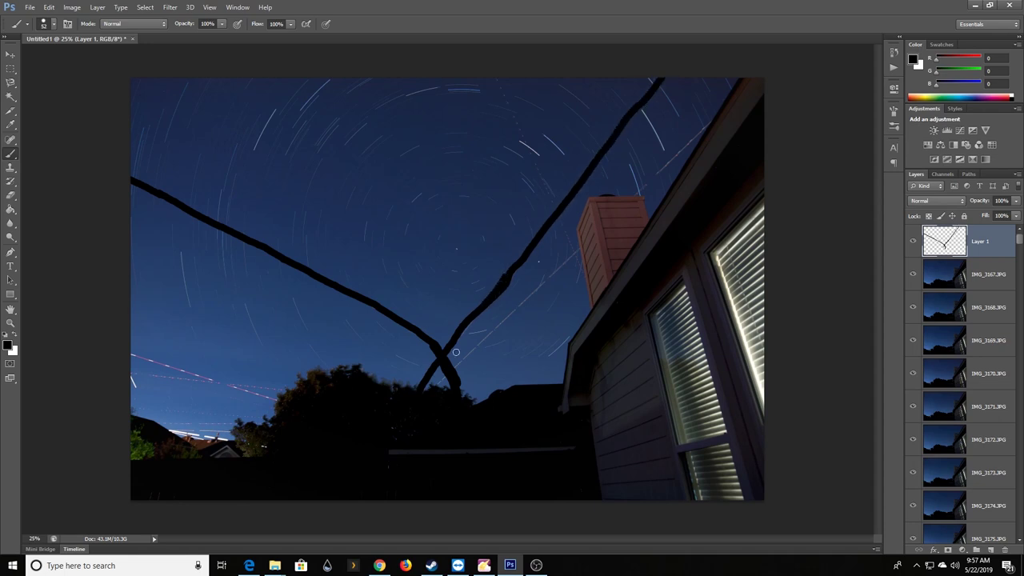
{"action": "left_click_drag", "start_coordinate": [429, 390], "coordinate": [729, 105]}
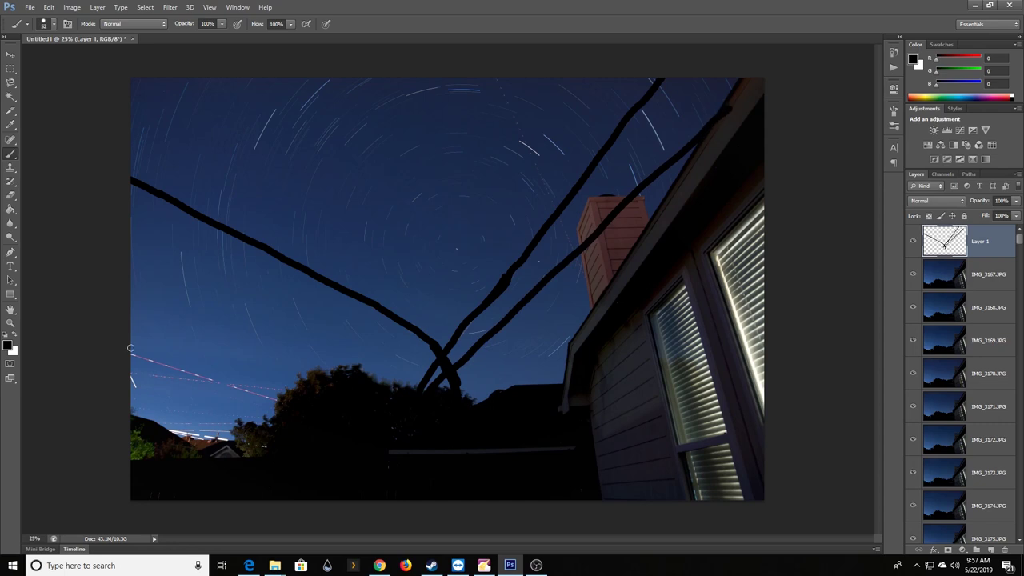
Step: Paint black over the light trails low above the rooftops and the faint trail from the upper image edge past the chimney
{"action": "left_click_drag", "start_coordinate": [126, 353], "coordinate": [281, 403]}
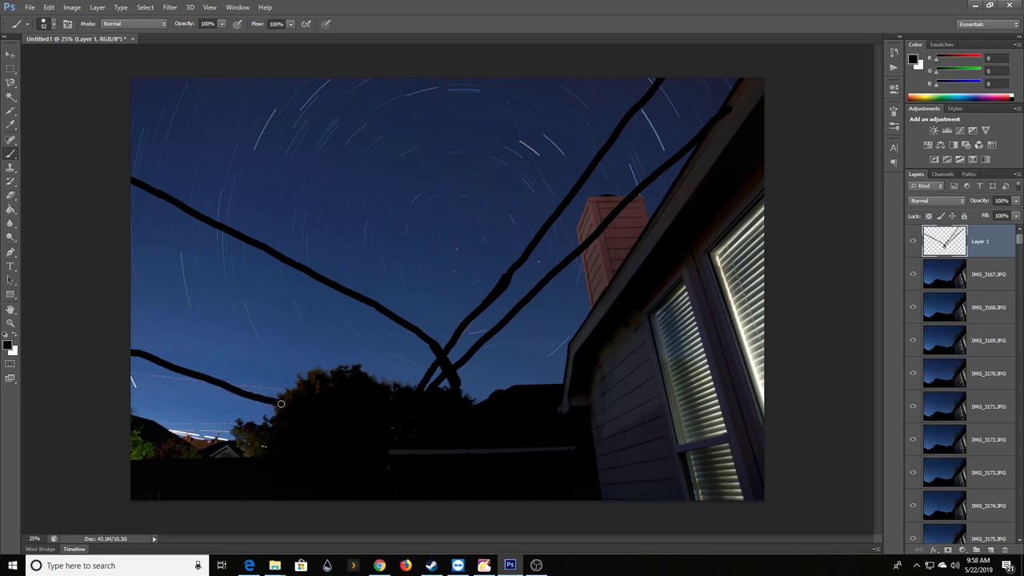
{"action": "mouse_move", "coordinate": [133, 356]}
{"action": "left_mouse_down"}
{"action": "mouse_move", "coordinate": [159, 374]}
{"action": "mouse_move", "coordinate": [303, 394]}
{"action": "left_mouse_up"}
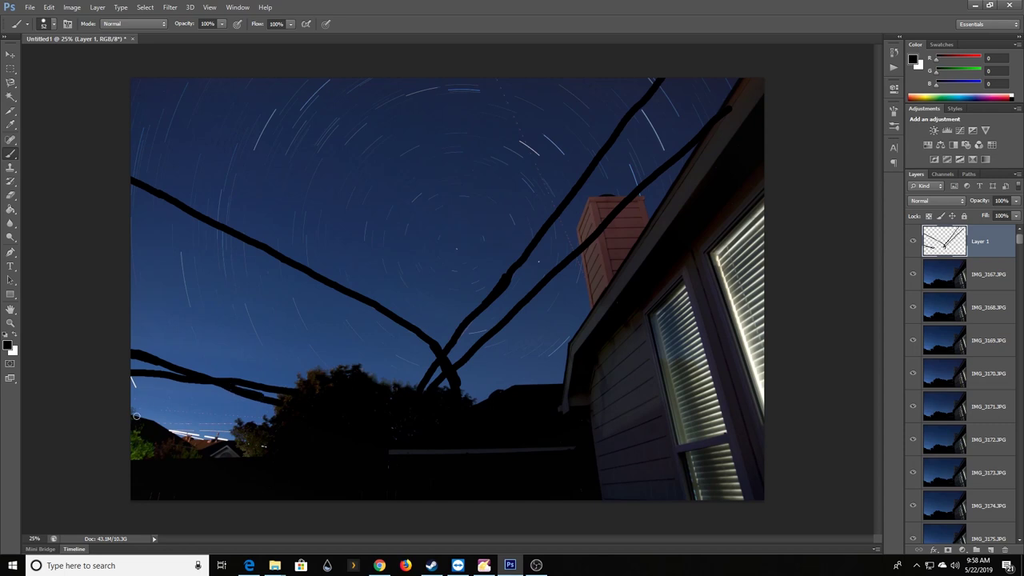
{"action": "mouse_move", "coordinate": [132, 407]}
{"action": "left_mouse_down"}
{"action": "mouse_move", "coordinate": [274, 418]}
{"action": "mouse_move", "coordinate": [157, 427]}
{"action": "mouse_move", "coordinate": [280, 422]}
{"action": "left_mouse_up"}
{"action": "left_click_drag", "start_coordinate": [183, 434], "coordinate": [269, 431]}
{"action": "left_click_drag", "start_coordinate": [169, 431], "coordinate": [268, 447]}
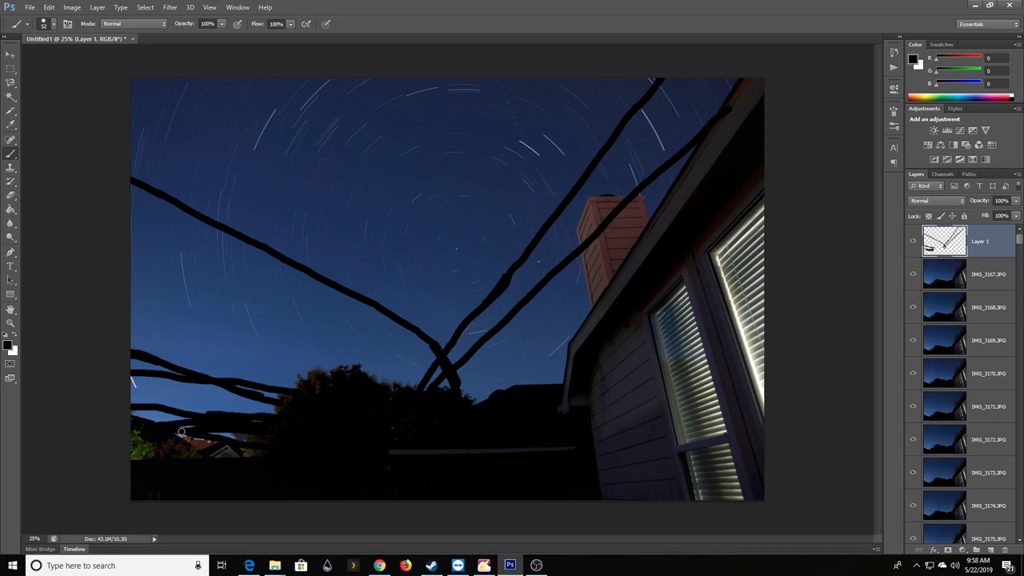
{"action": "left_click_drag", "start_coordinate": [183, 434], "coordinate": [207, 438]}
{"action": "left_click_drag", "start_coordinate": [495, 78], "coordinate": [597, 299]}
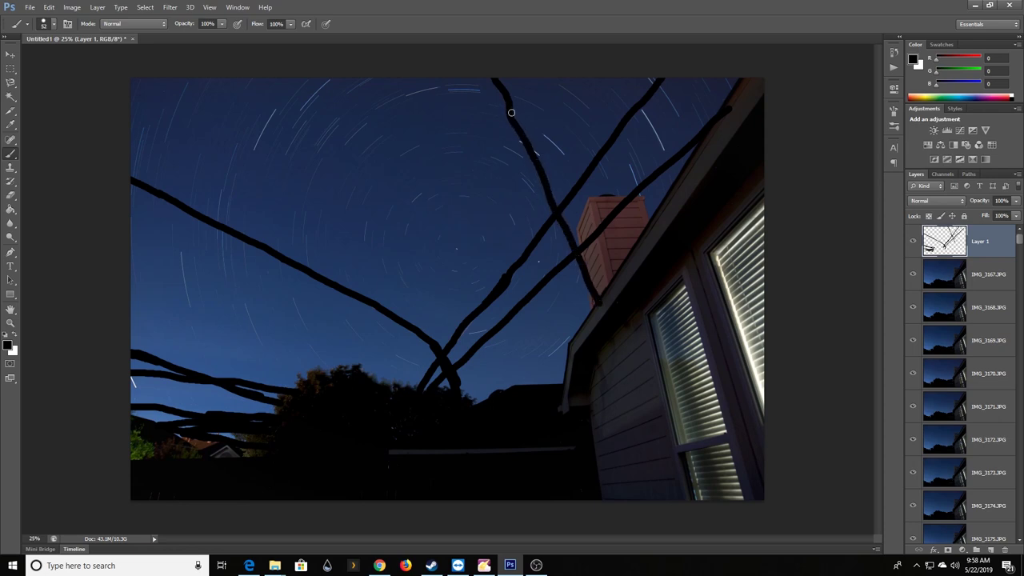
{"action": "left_click_drag", "start_coordinate": [507, 101], "coordinate": [520, 125]}
Step: Select all photo layers from IMG_3167.JPG to IMG_3410.JPG and hide them
{"action": "left_click", "coordinate": [988, 274]}
{"action": "left_click_drag", "start_coordinate": [1019, 242], "coordinate": [1021, 551]}
{"action": "left_click", "coordinate": [1020, 543]}
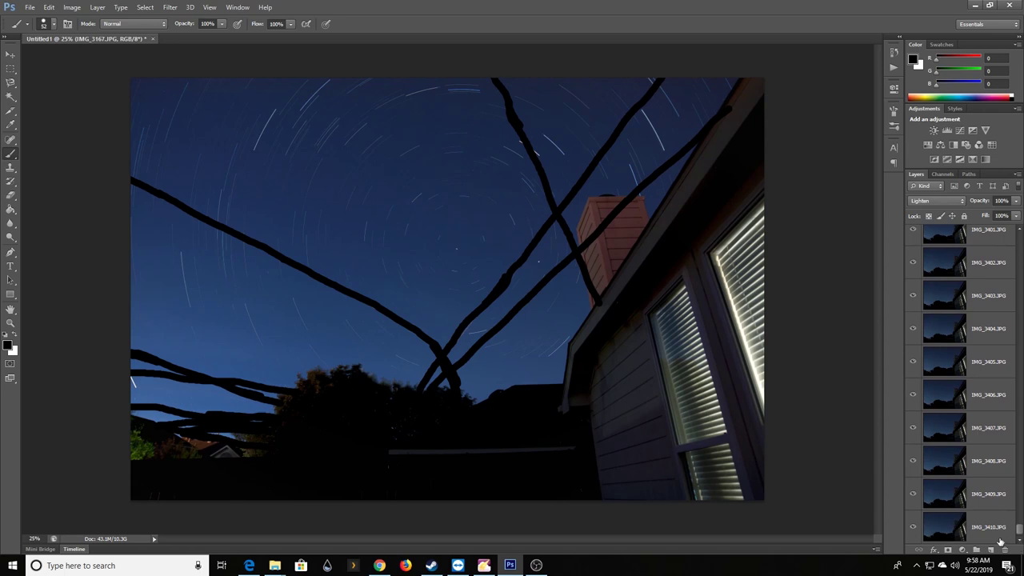
{"action": "left_click", "coordinate": [999, 541], "text": "shift"}
{"action": "right_click", "coordinate": [913, 509]}
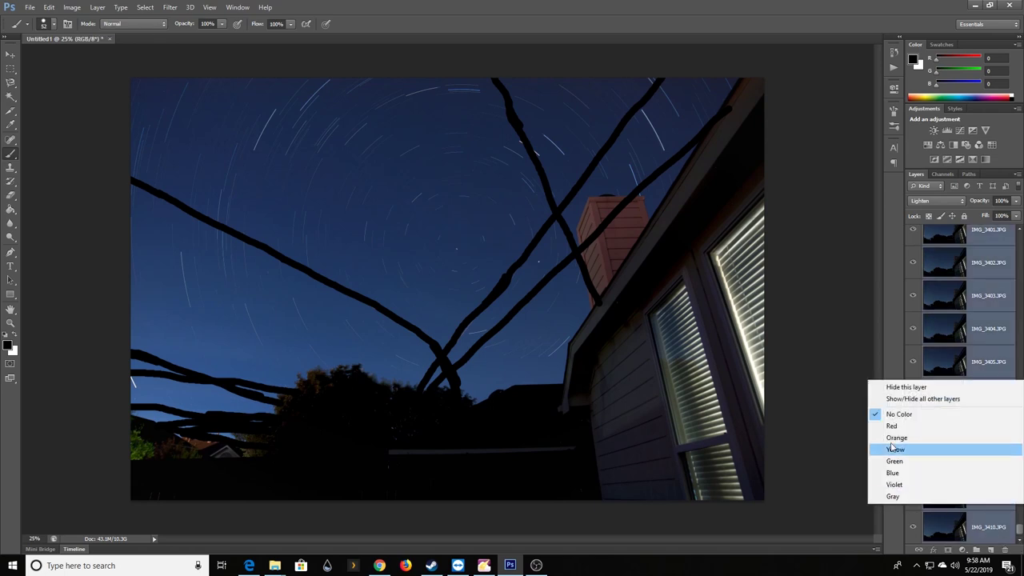
{"action": "left_click", "coordinate": [904, 388]}
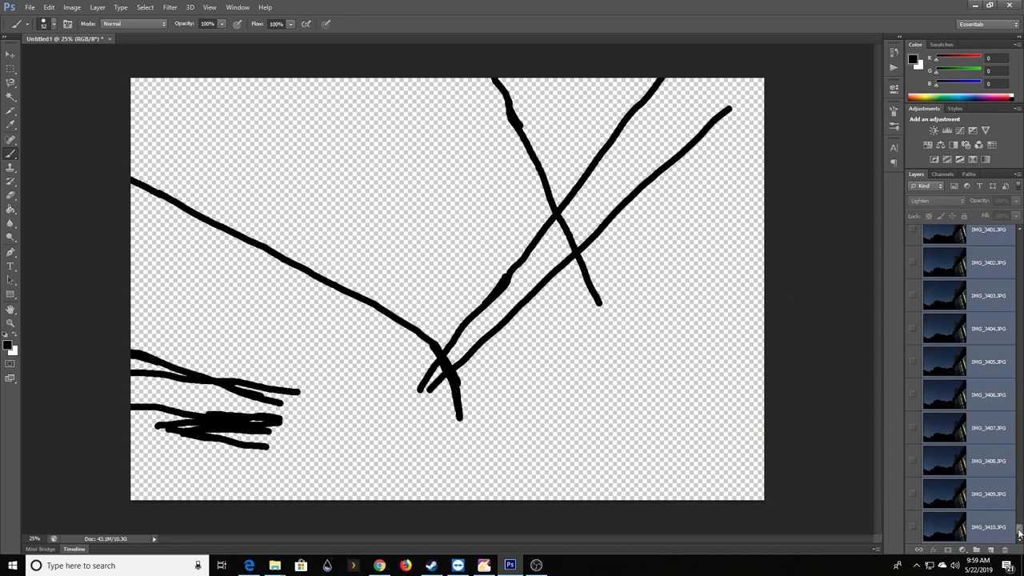
Step: Duplicate the painted Layer 1, keeping the default copy name
{"action": "left_click_drag", "start_coordinate": [1019, 535], "coordinate": [1019, 232]}
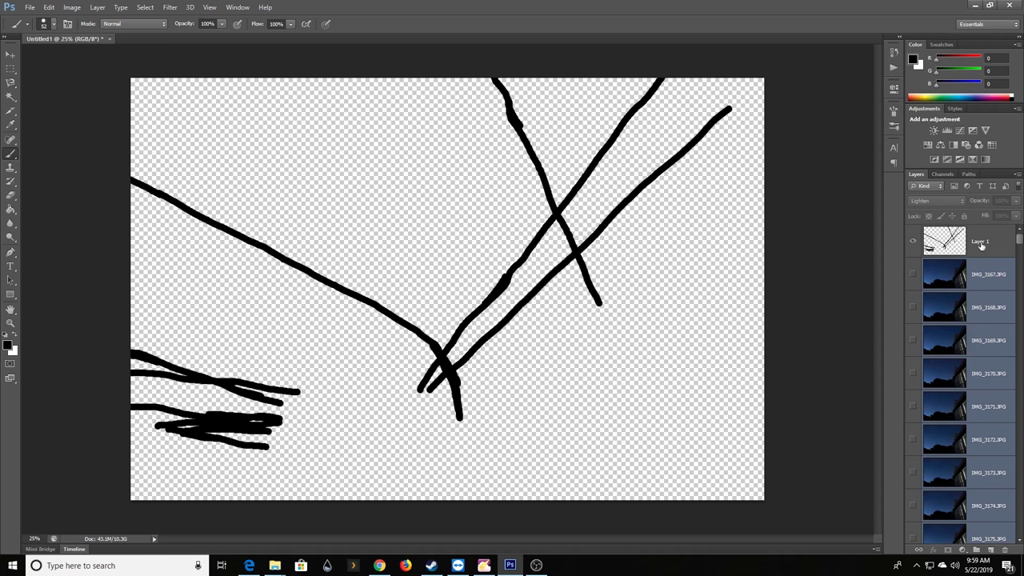
{"action": "left_click", "coordinate": [1003, 250]}
{"action": "right_click", "coordinate": [1002, 250]}
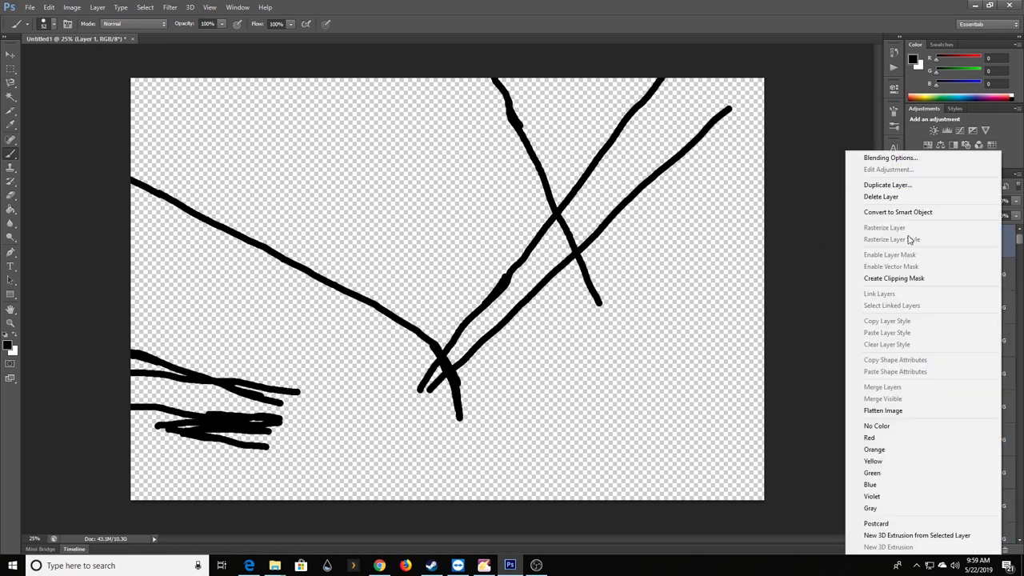
{"action": "left_click", "coordinate": [904, 185]}
{"action": "left_click", "coordinate": [459, 191]}
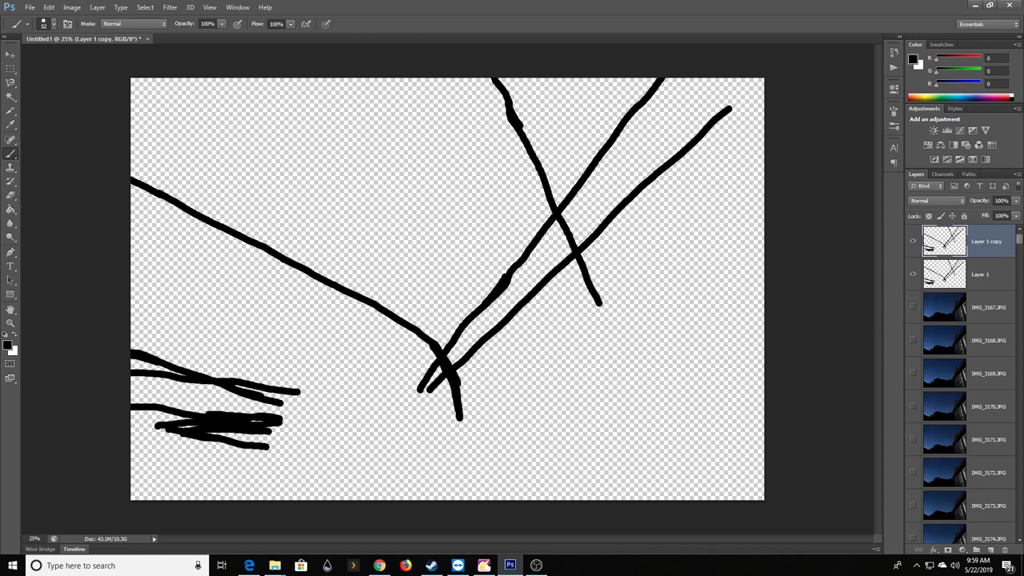
Step: Select the original Layer 1 and make the photo layers IMG_3394.JPG, IMG_3393.JPG and IMG_3392.JPG visible
{"action": "left_click", "coordinate": [997, 276]}
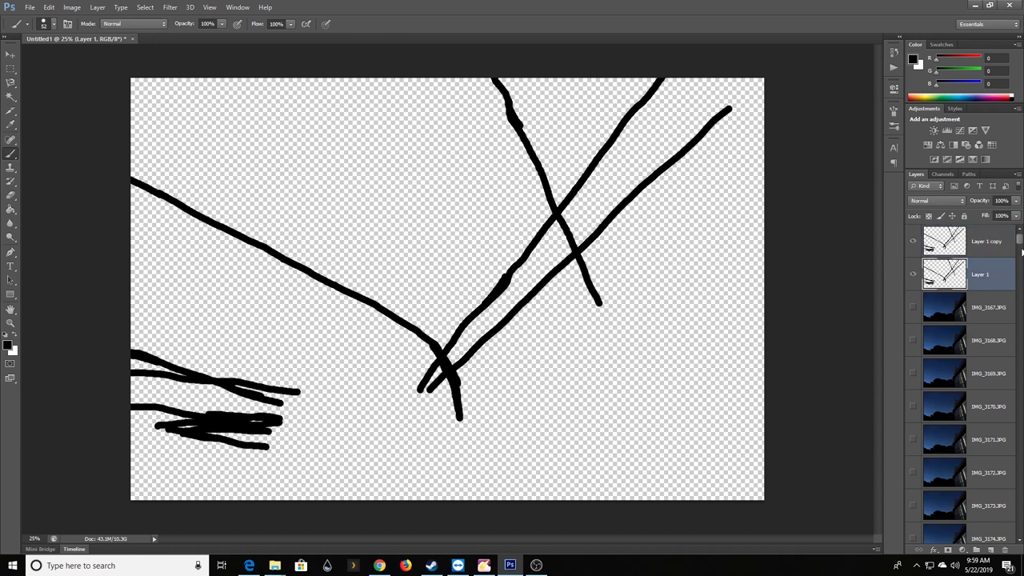
{"action": "scroll", "coordinate": [1020, 245], "scroll_direction": "down", "scroll_amount": 1}
{"action": "left_click_drag", "start_coordinate": [1020, 245], "coordinate": [955, 361]}
{"action": "scroll", "coordinate": [955, 361], "scroll_direction": "down", "scroll_amount": 15}
{"action": "scroll", "coordinate": [955, 350], "scroll_direction": "down", "scroll_amount": 11}
{"action": "scroll", "coordinate": [954, 350], "scroll_direction": "down", "scroll_amount": 5}
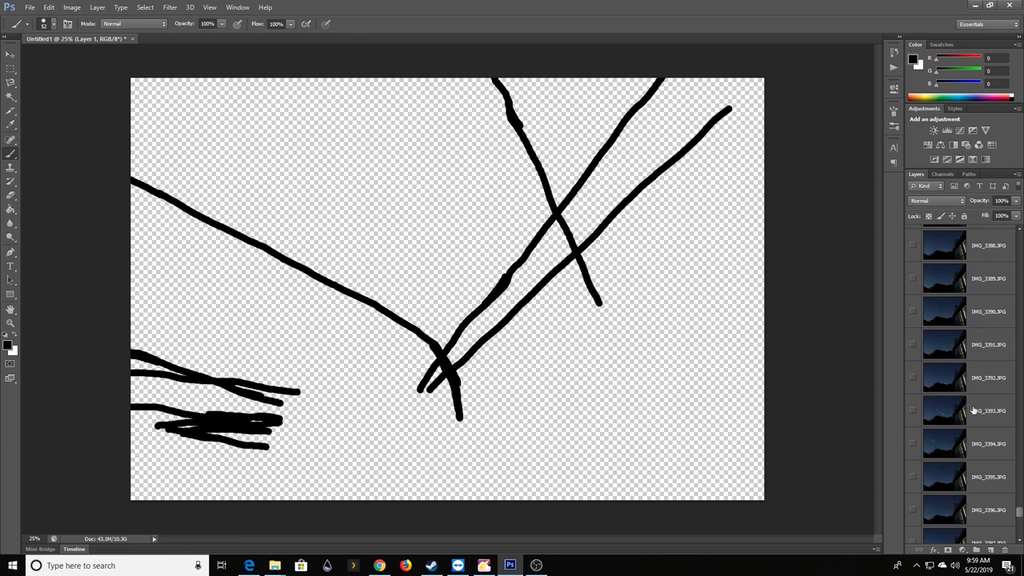
{"action": "left_click", "coordinate": [913, 444]}
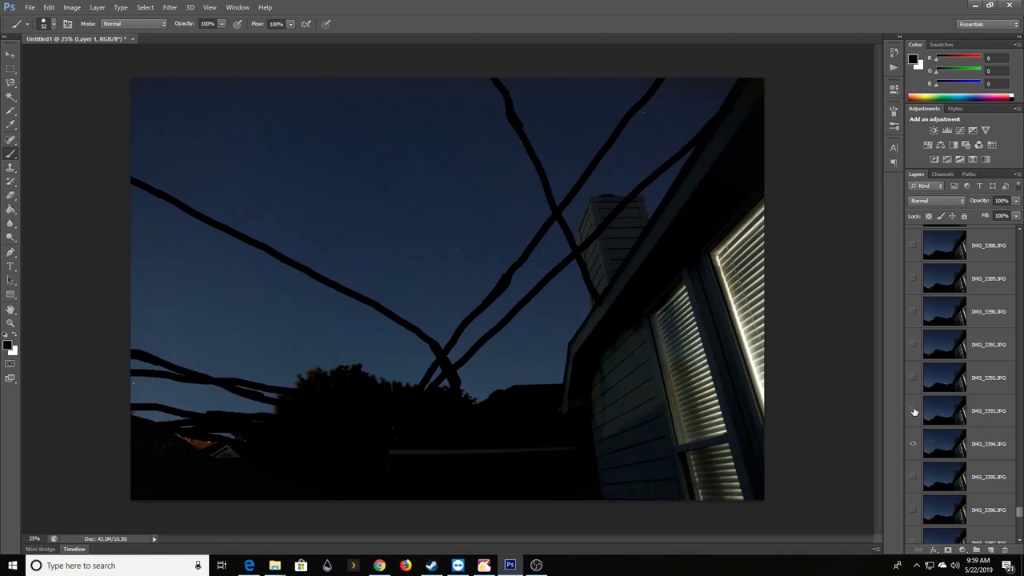
{"action": "left_click_drag", "start_coordinate": [913, 411], "coordinate": [913, 381]}
Step: Hide both painted layers to view the uncovered light trail, and show only Layer 1 again
{"action": "left_click_drag", "start_coordinate": [1021, 513], "coordinate": [1020, 236]}
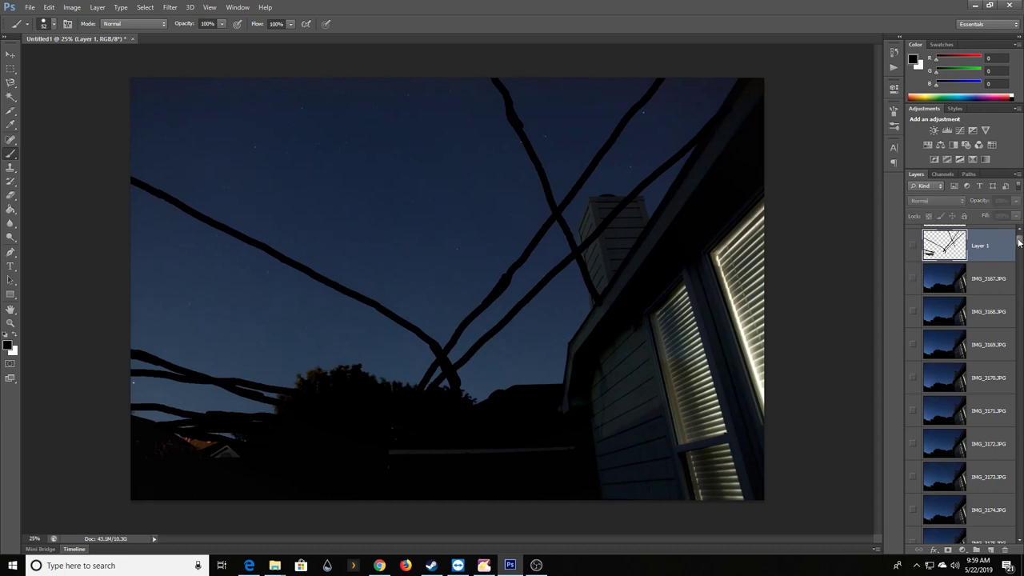
{"action": "scroll", "coordinate": [1018, 244], "scroll_direction": "up", "scroll_amount": 1}
{"action": "left_click", "coordinate": [913, 242]}
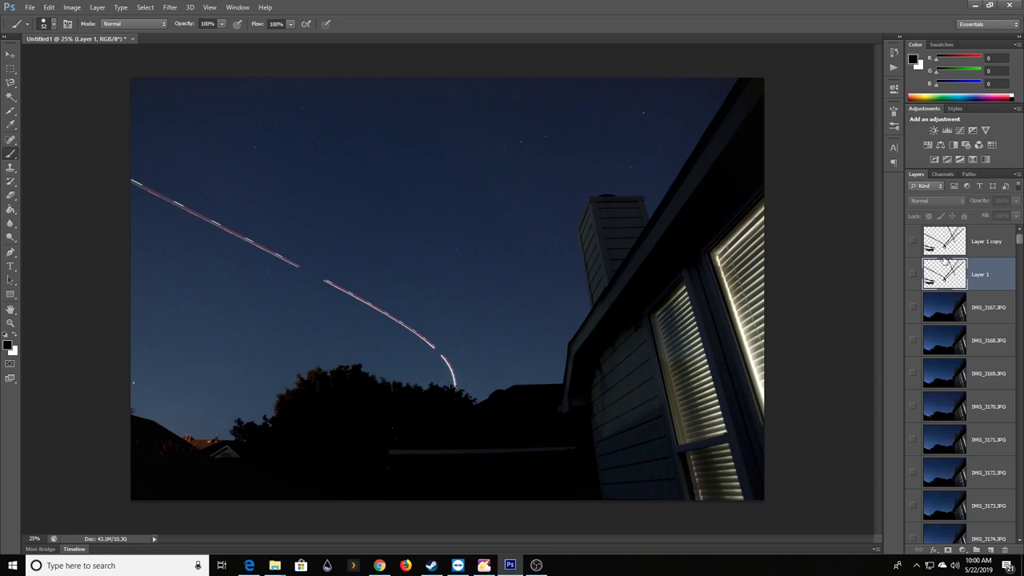
{"action": "left_click", "coordinate": [912, 276]}
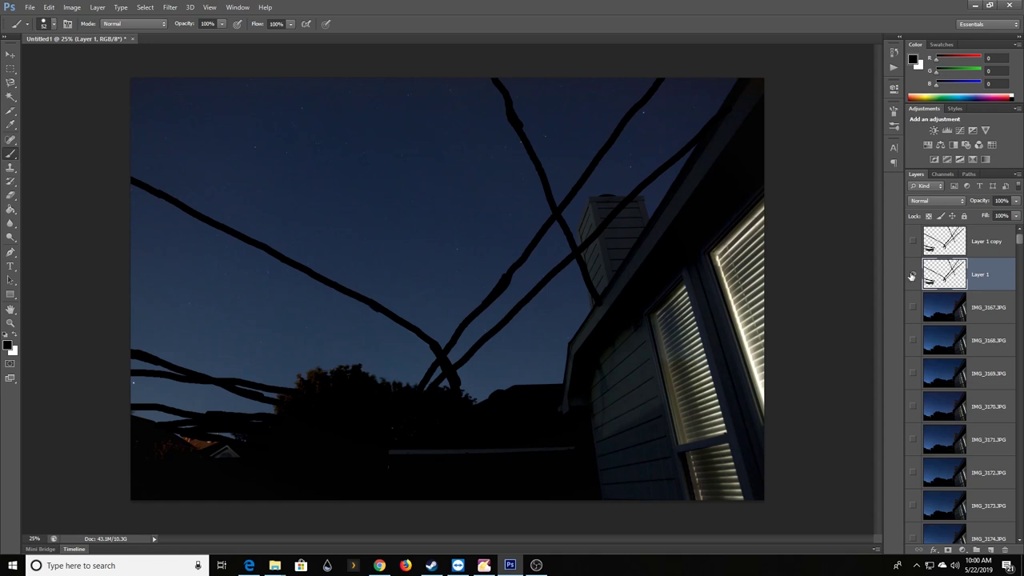
{"action": "left_click", "coordinate": [990, 252]}
{"action": "right_click", "coordinate": [994, 237]}
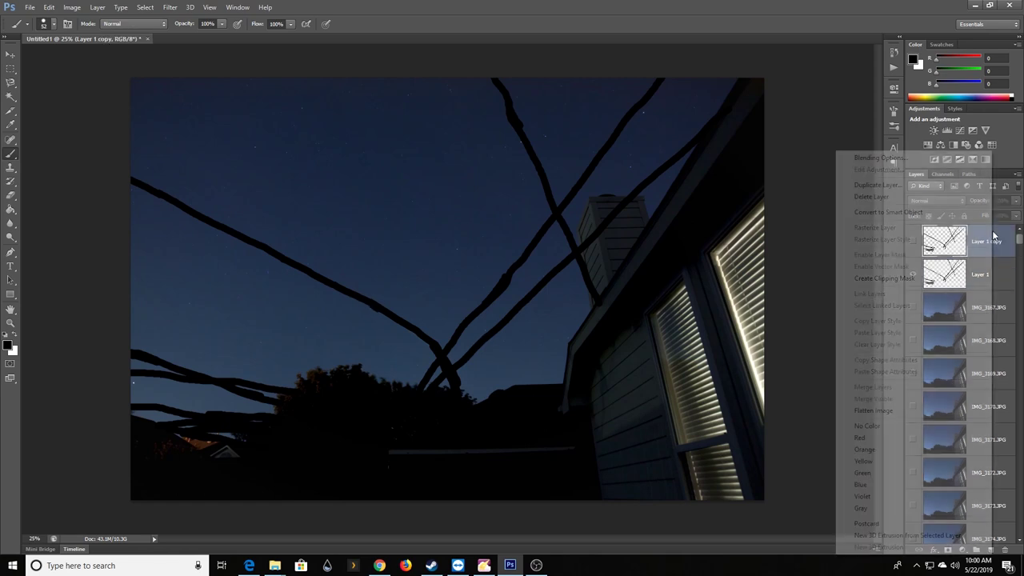
{"action": "left_click", "coordinate": [1009, 271]}
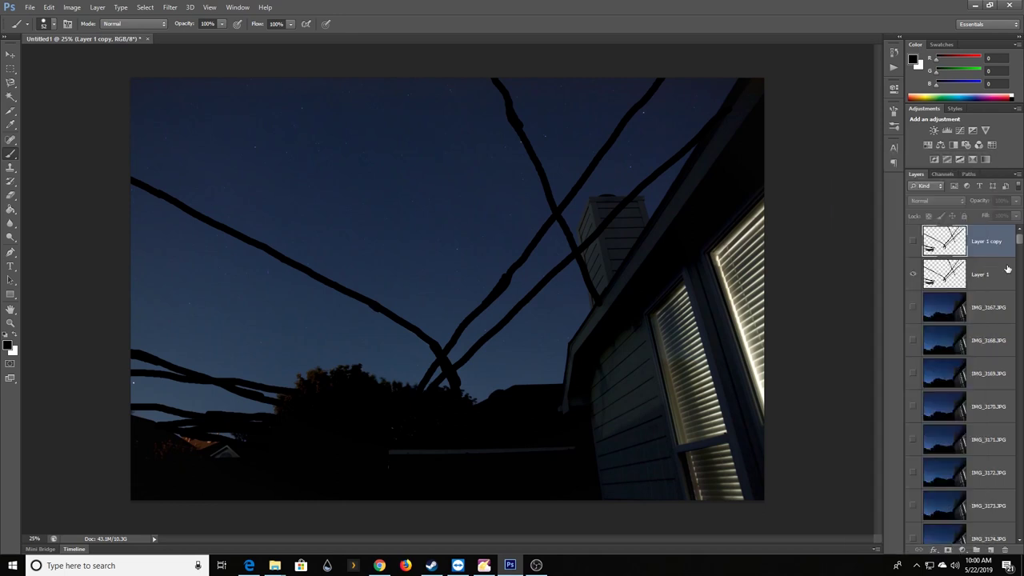
{"action": "left_click", "coordinate": [997, 274]}
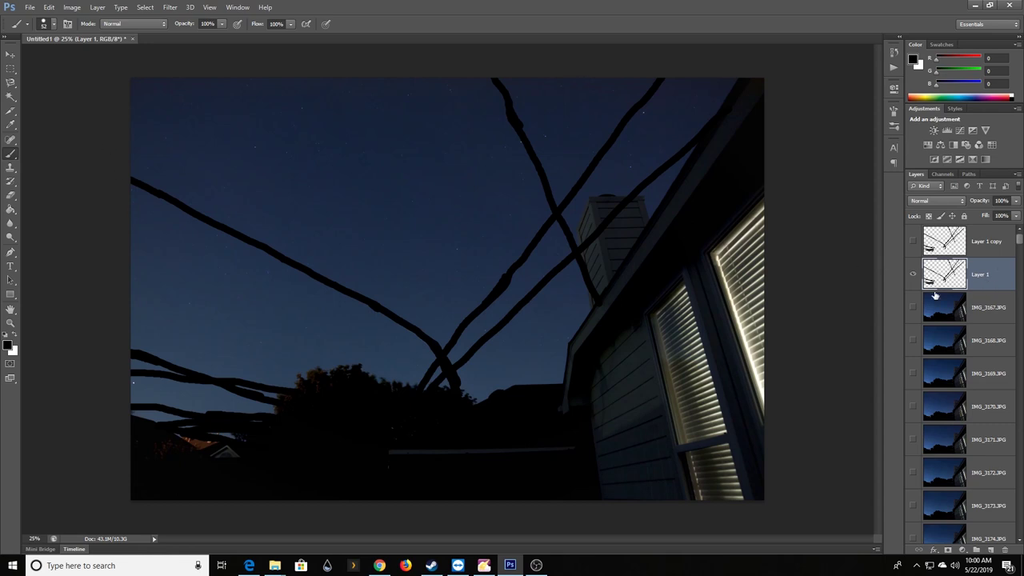
Step: Select IMG_3394.JPG, IMG_3393.JPG, IMG_3392.JPG and Layer 1, and merge the visible layers into one
{"action": "left_click_drag", "start_coordinate": [1016, 241], "coordinate": [1022, 517]}
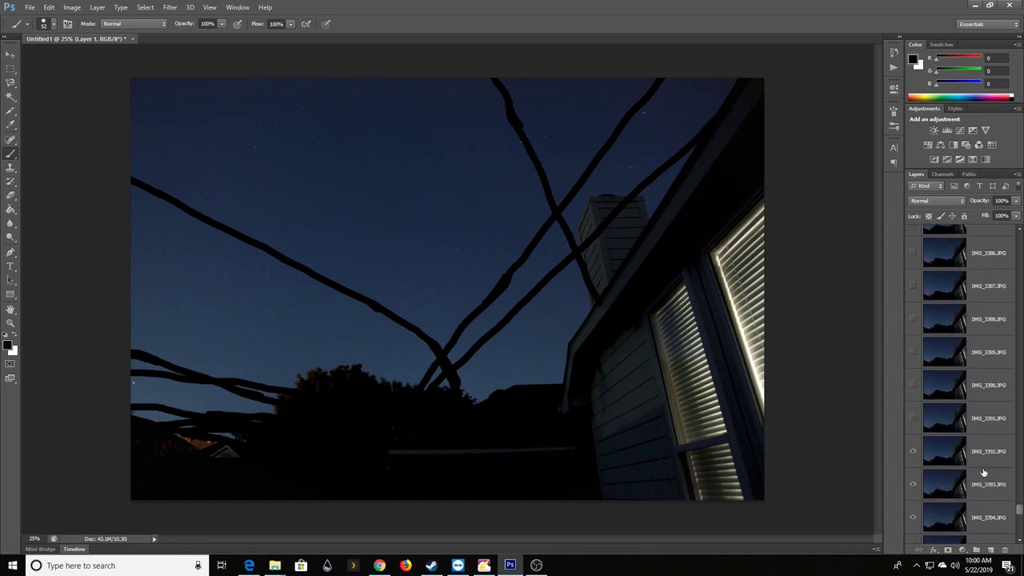
{"action": "left_click", "coordinate": [1010, 529]}
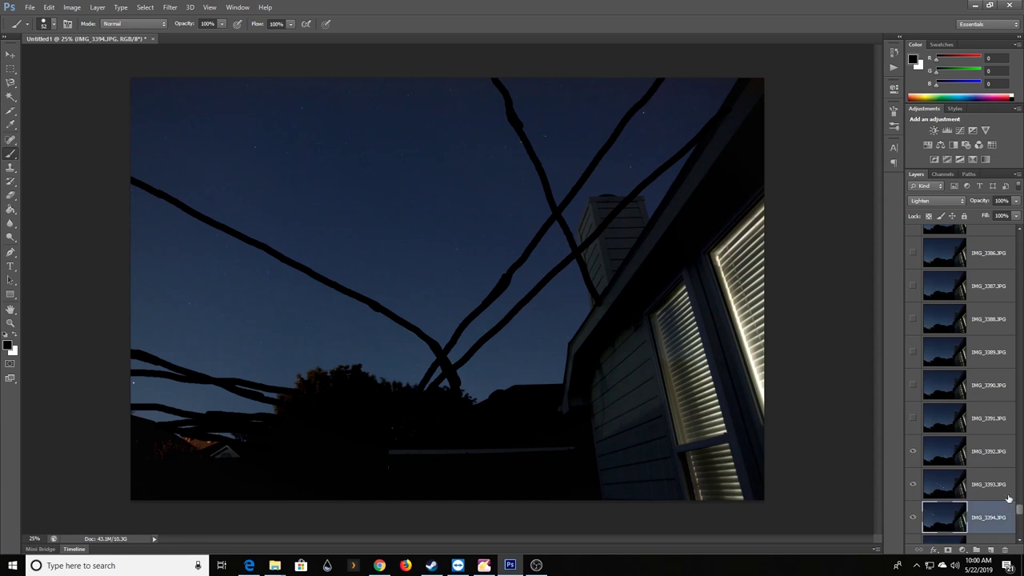
{"action": "left_click", "coordinate": [1009, 497], "text": "shift"}
{"action": "left_click", "coordinate": [1010, 464], "text": "shift"}
{"action": "left_click_drag", "start_coordinate": [1020, 516], "coordinate": [1020, 239]}
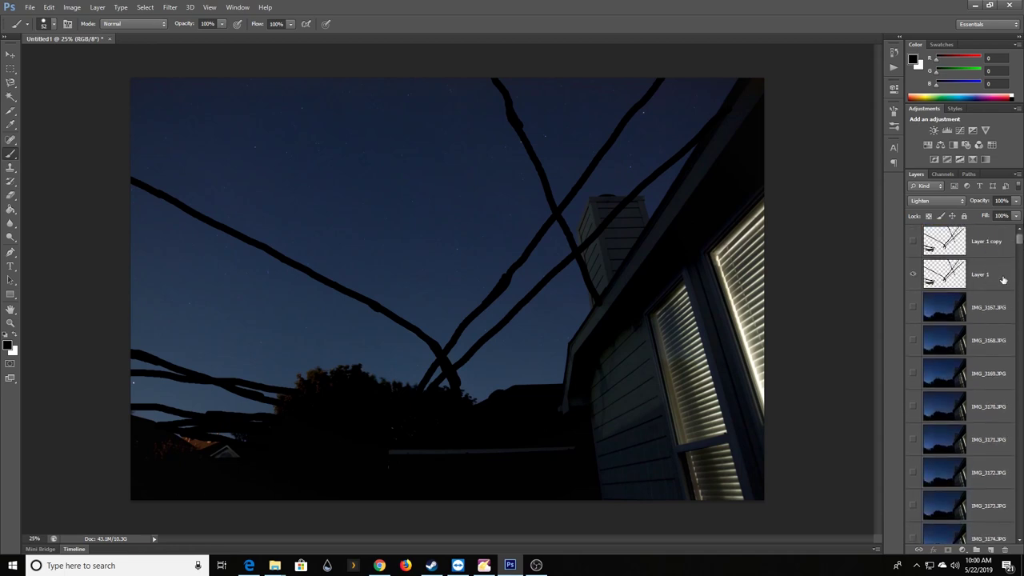
{"action": "left_click", "coordinate": [1003, 279]}
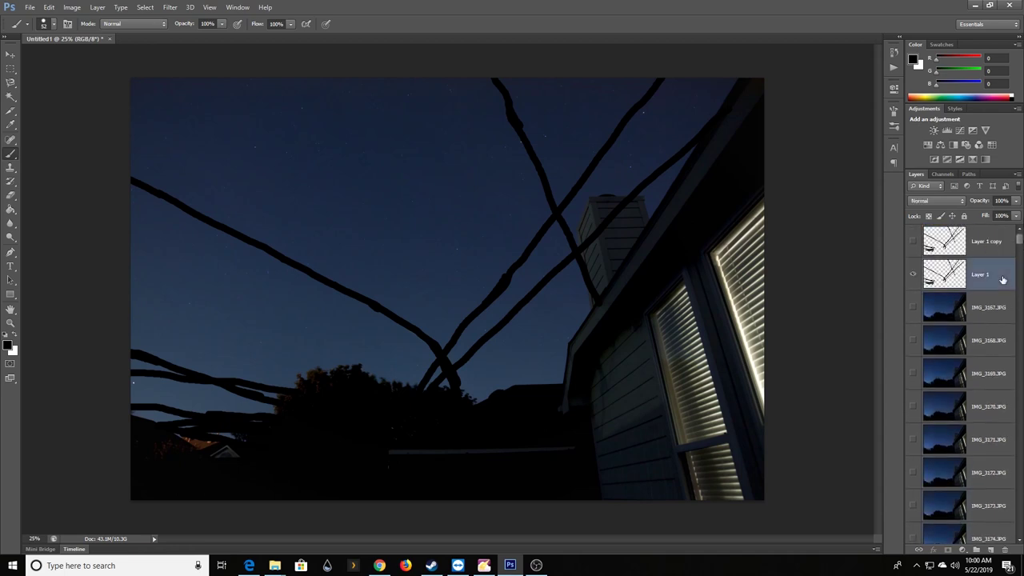
{"action": "right_click", "coordinate": [1003, 280]}
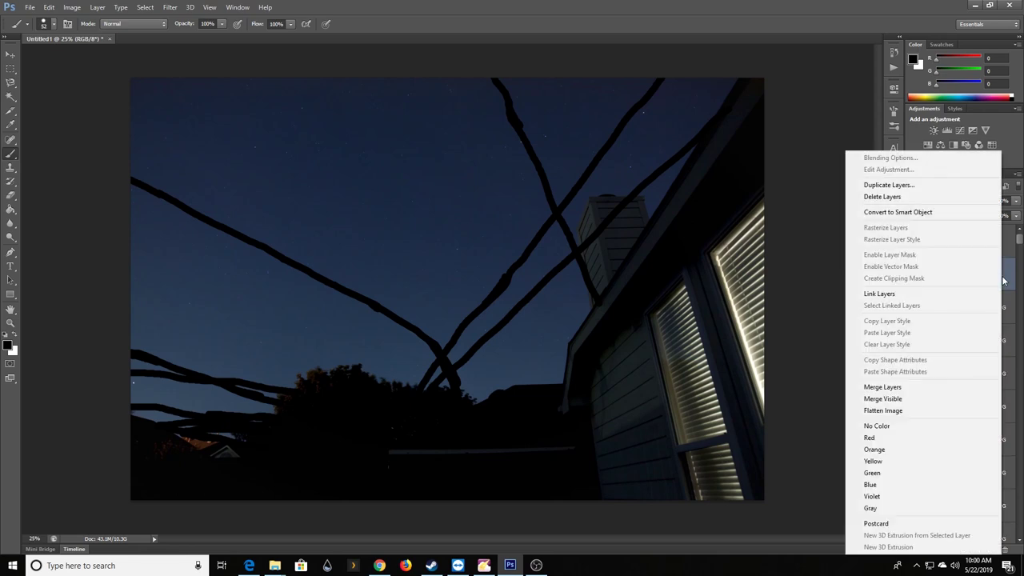
{"action": "left_click", "coordinate": [889, 399]}
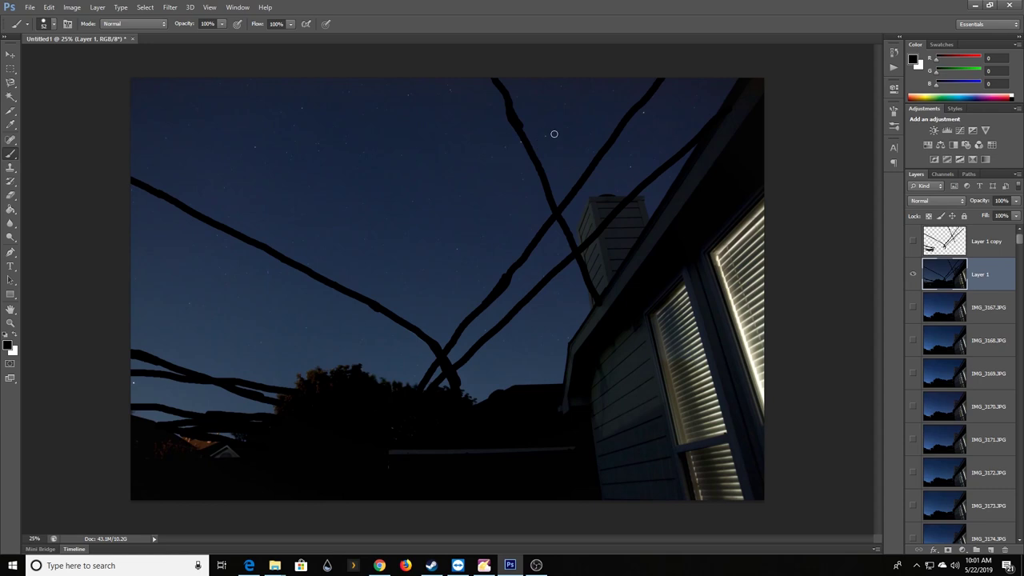
Step: Select all photo layers from IMG_3167.JPG to IMG_3410.JPG and make them visible
{"action": "scroll", "coordinate": [553, 134], "scroll_direction": "up", "scroll_amount": 3}
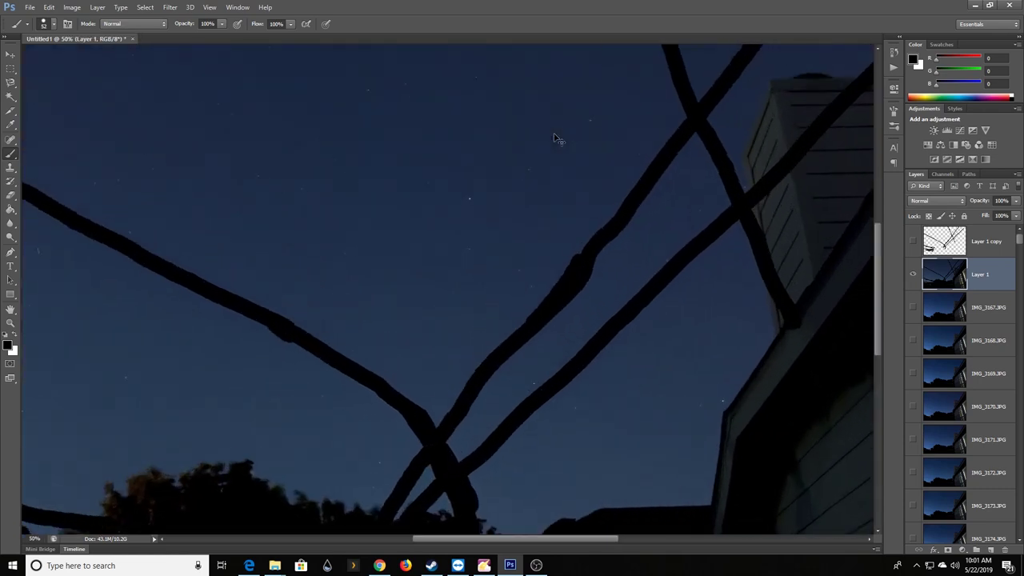
{"action": "scroll", "coordinate": [553, 137], "scroll_direction": "up", "scroll_amount": 1}
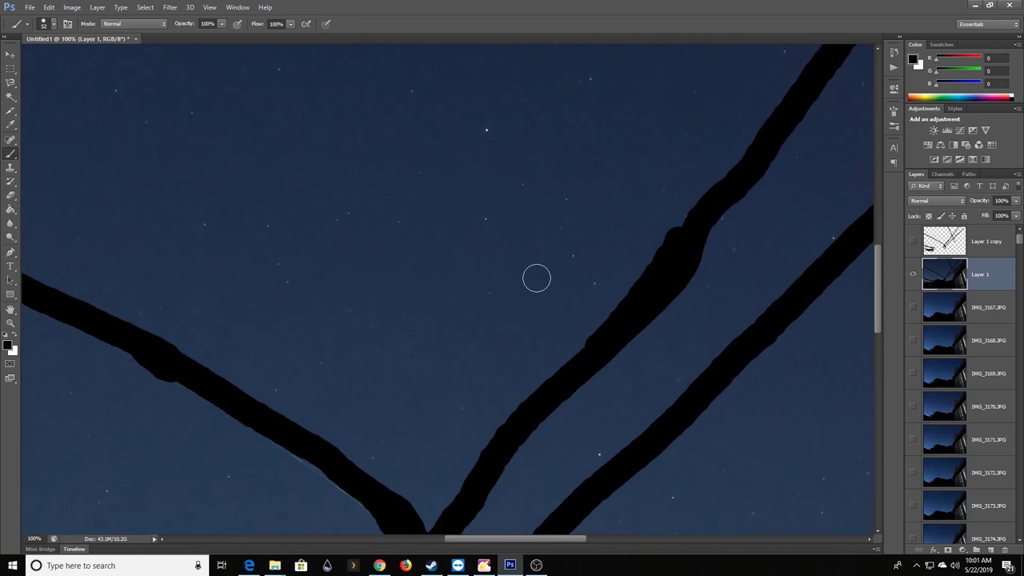
{"action": "left_click_drag", "start_coordinate": [878, 290], "coordinate": [868, 160]}
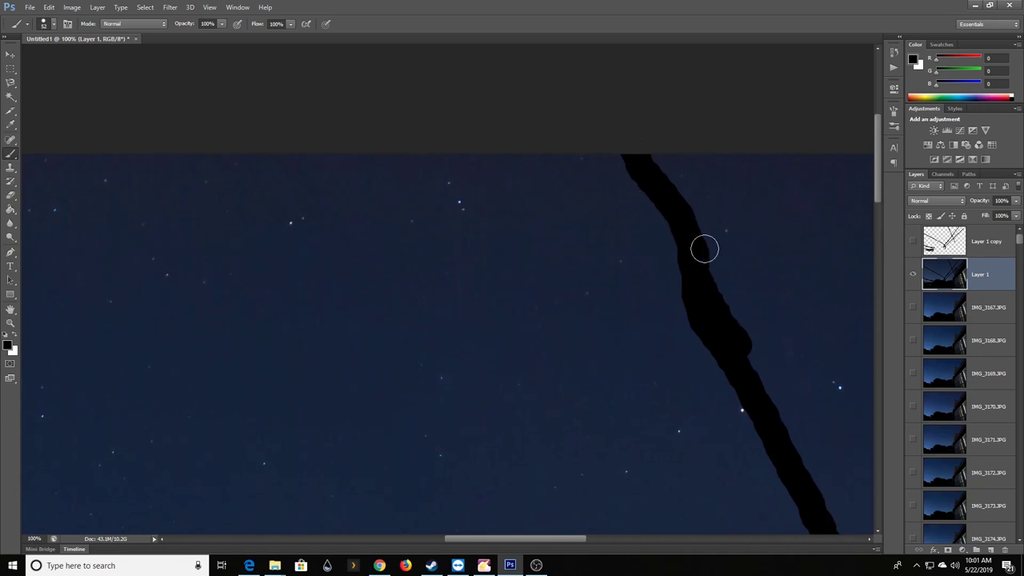
{"action": "scroll", "coordinate": [704, 250], "scroll_direction": "down", "scroll_amount": 5}
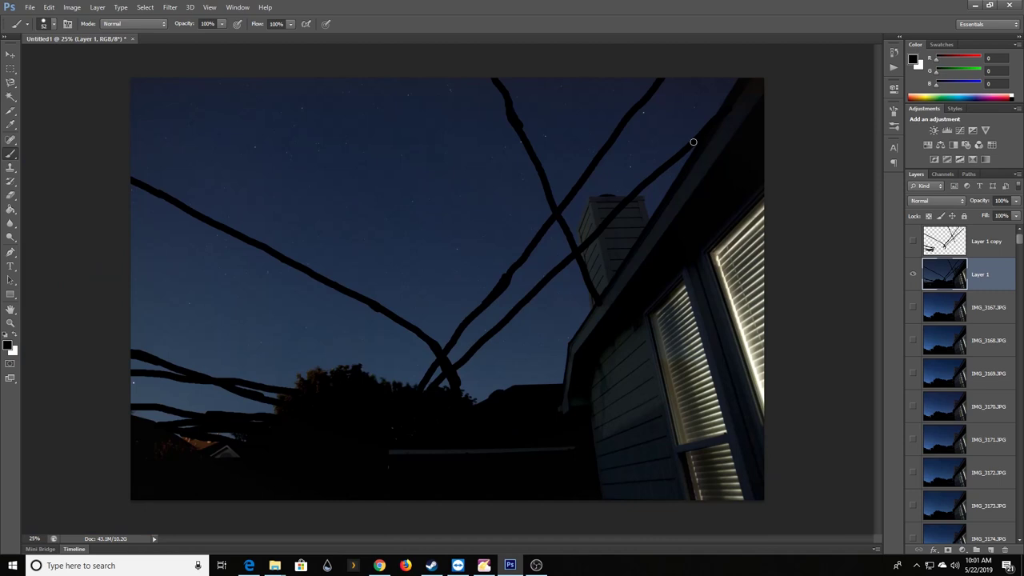
{"action": "left_click", "coordinate": [1000, 317]}
{"action": "left_click_drag", "start_coordinate": [1019, 242], "coordinate": [1021, 543]}
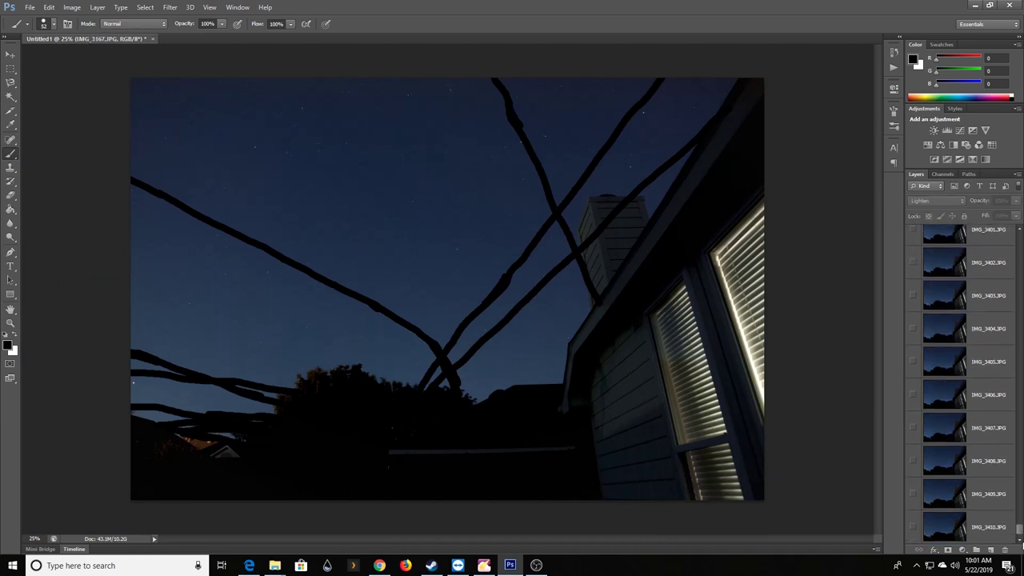
{"action": "left_click", "coordinate": [983, 537], "text": "shift"}
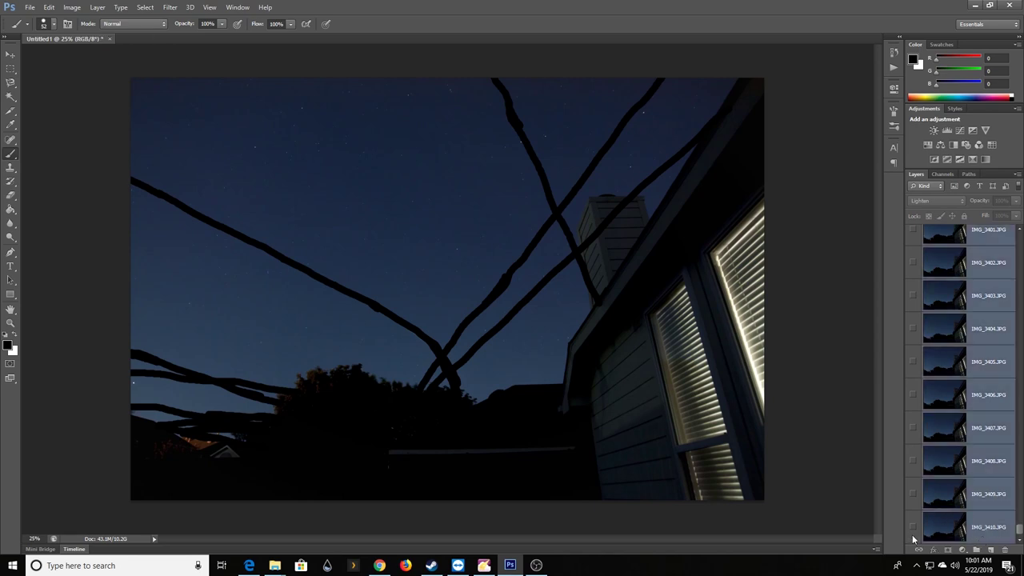
{"action": "right_click", "coordinate": [912, 537]}
{"action": "left_click", "coordinate": [920, 417]}
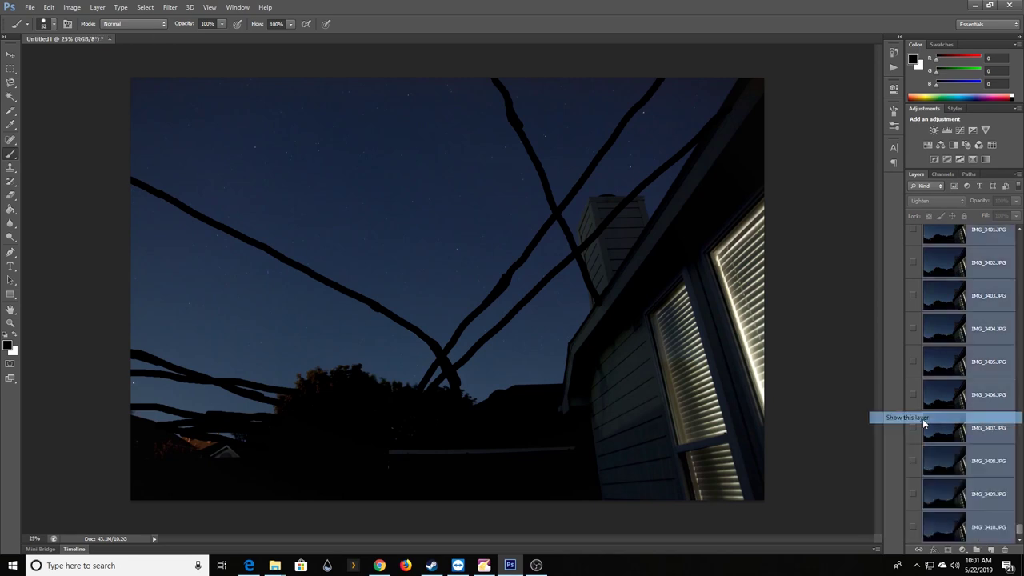
{"action": "left_click_drag", "start_coordinate": [1020, 530], "coordinate": [1021, 221]}
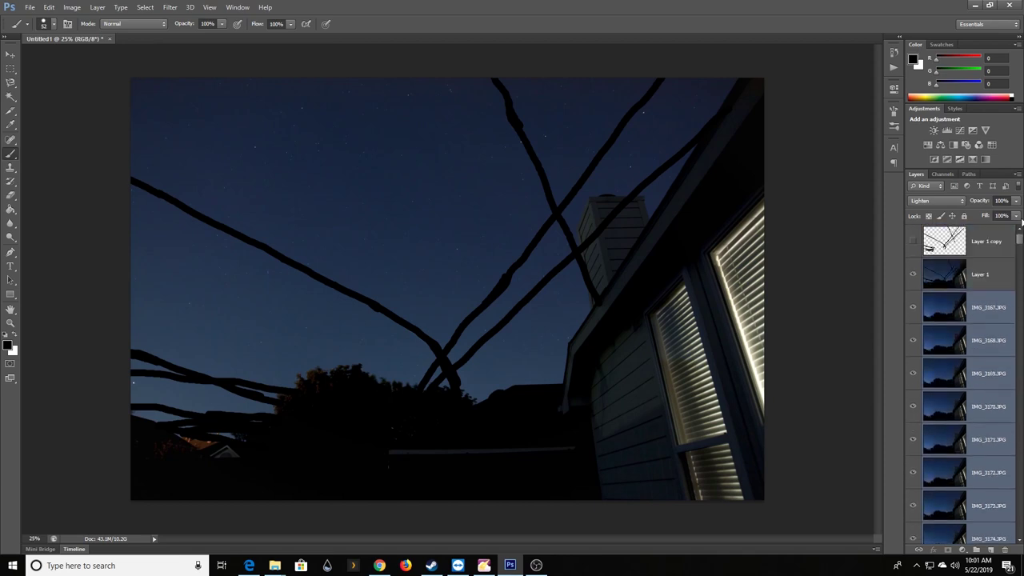
Step: Add Layer 1 to the selected photo layers and set their blend mode to Lighten
{"action": "left_click", "coordinate": [1006, 283], "text": "shift"}
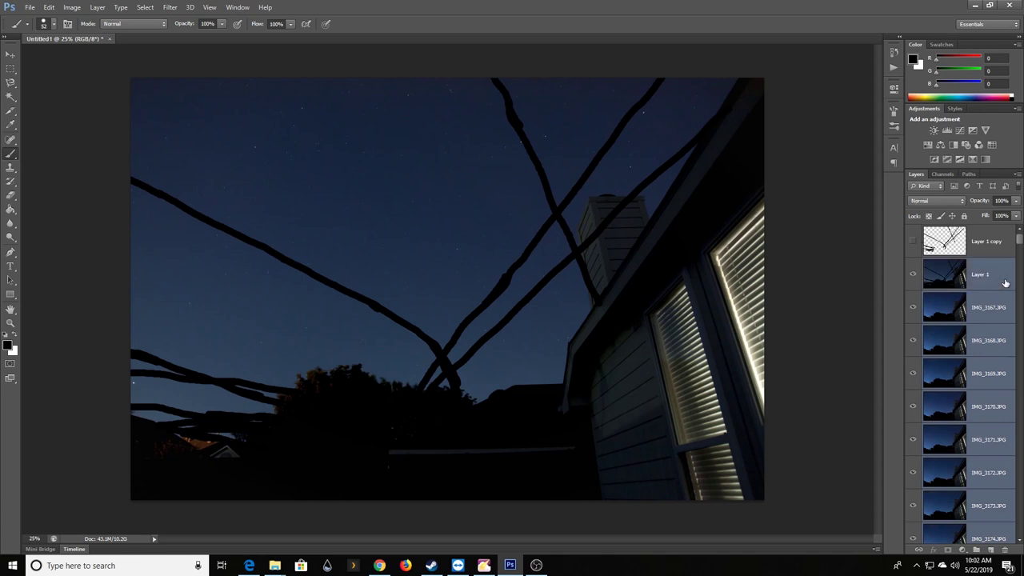
{"action": "left_click", "coordinate": [940, 203]}
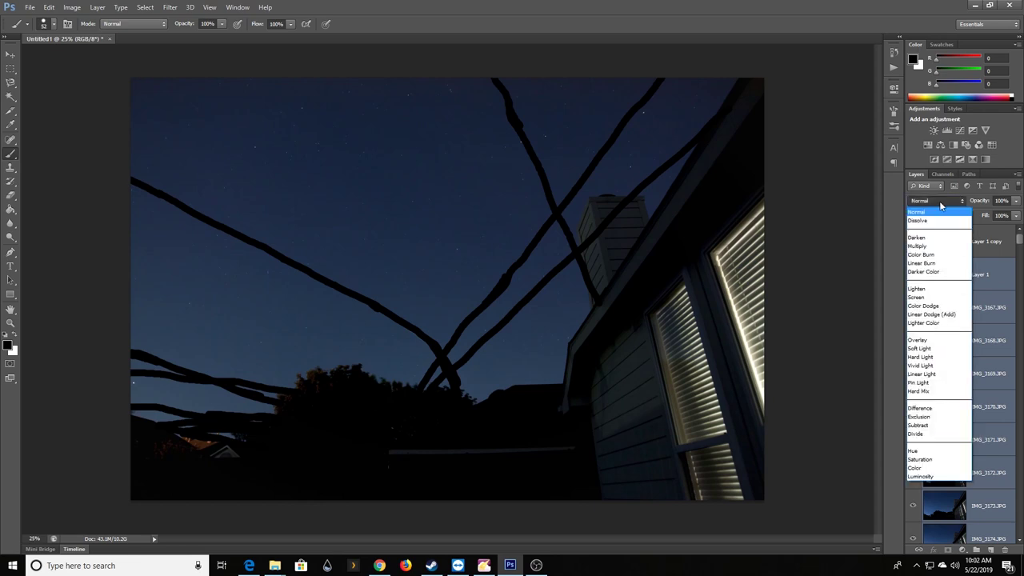
{"action": "left_click", "coordinate": [930, 289]}
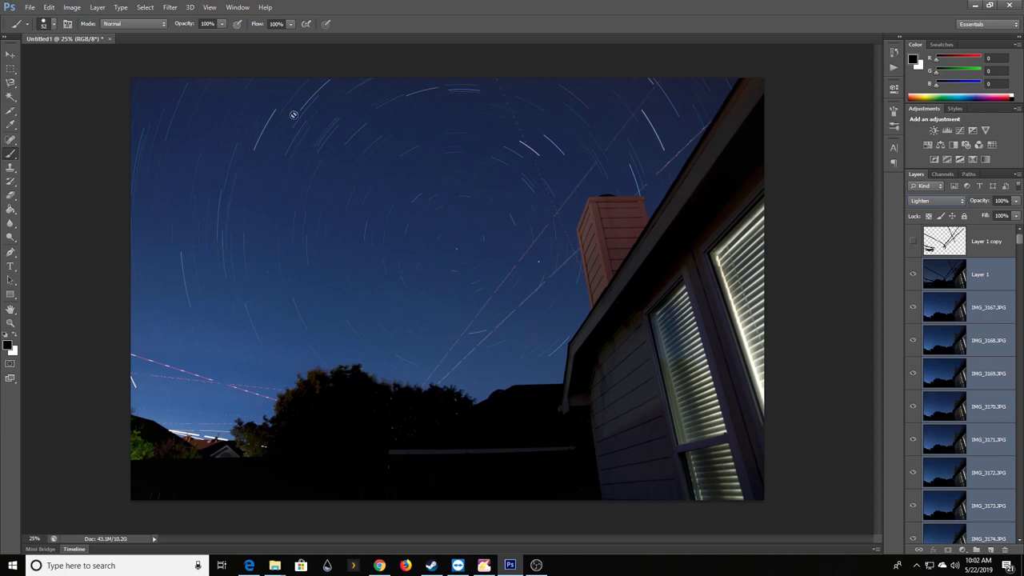
Step: Select only Layer 1, and show and hide Layer 1 copy to compare the masked light trails
{"action": "left_click", "coordinate": [998, 276]}
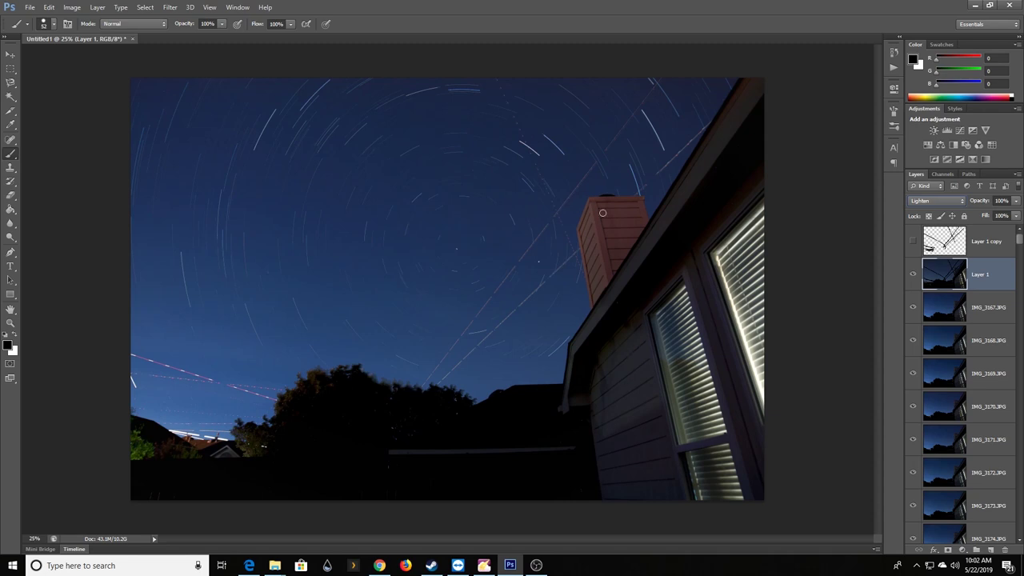
{"action": "left_click", "coordinate": [913, 241]}
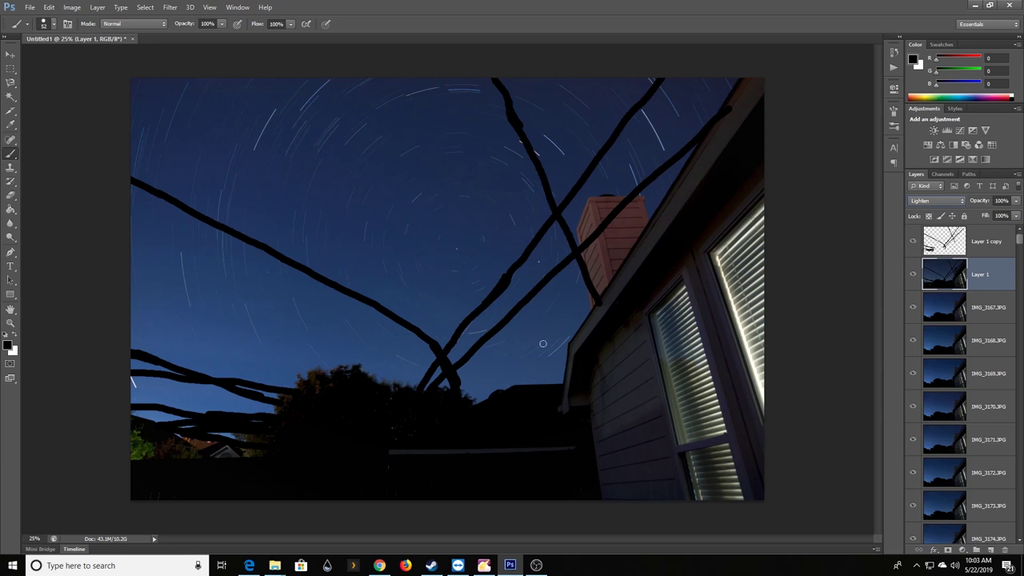
{"action": "left_click", "coordinate": [913, 240]}
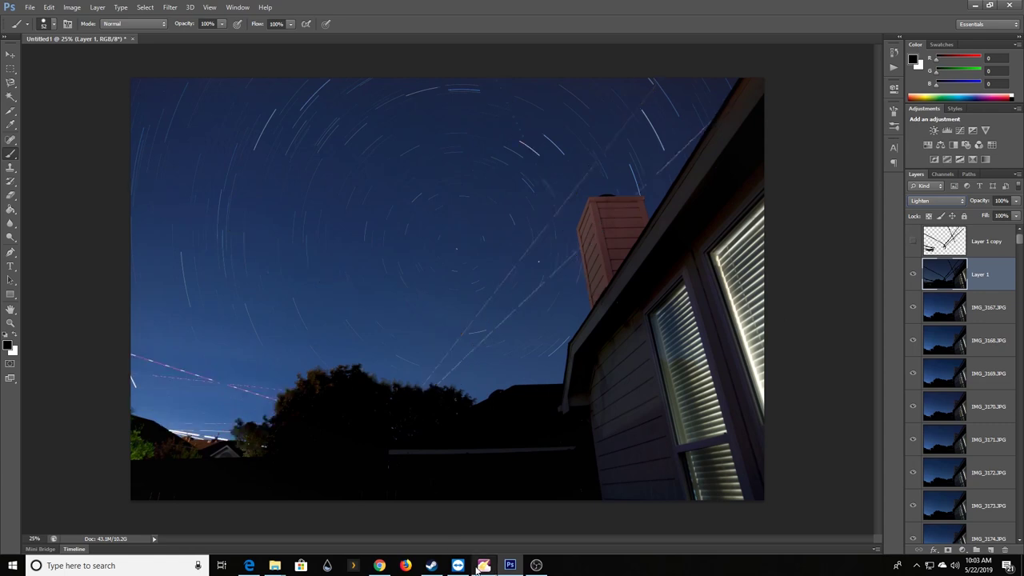
Step: Switch to StarStaX, include IMG_3392.JPG, IMG_3393.JPG and IMG_3394.JPG in the stack, and preview IMG_3392.JPG
{"action": "mouse_move", "coordinate": [484, 566]}
{"action": "left_click", "coordinate": [486, 524]}
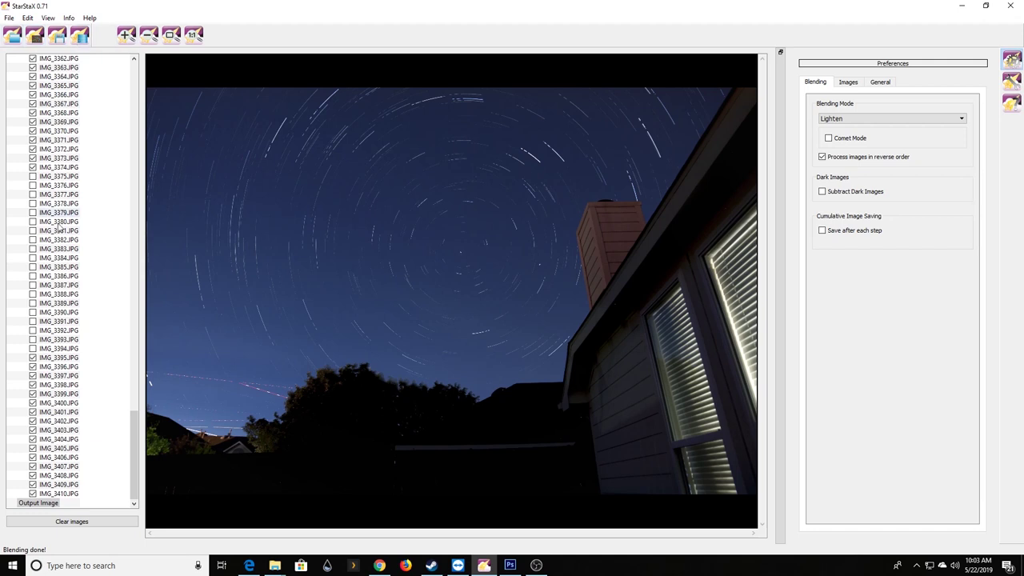
{"action": "left_click", "coordinate": [34, 357]}
{"action": "left_click", "coordinate": [33, 349]}
{"action": "left_click", "coordinate": [32, 340]}
{"action": "left_click", "coordinate": [32, 330]}
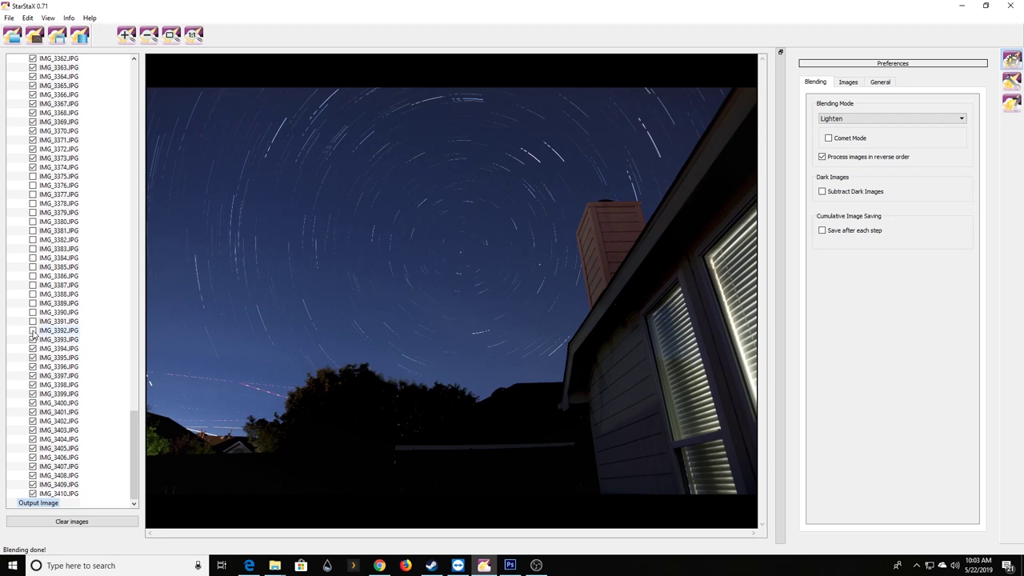
{"action": "left_click", "coordinate": [54, 331]}
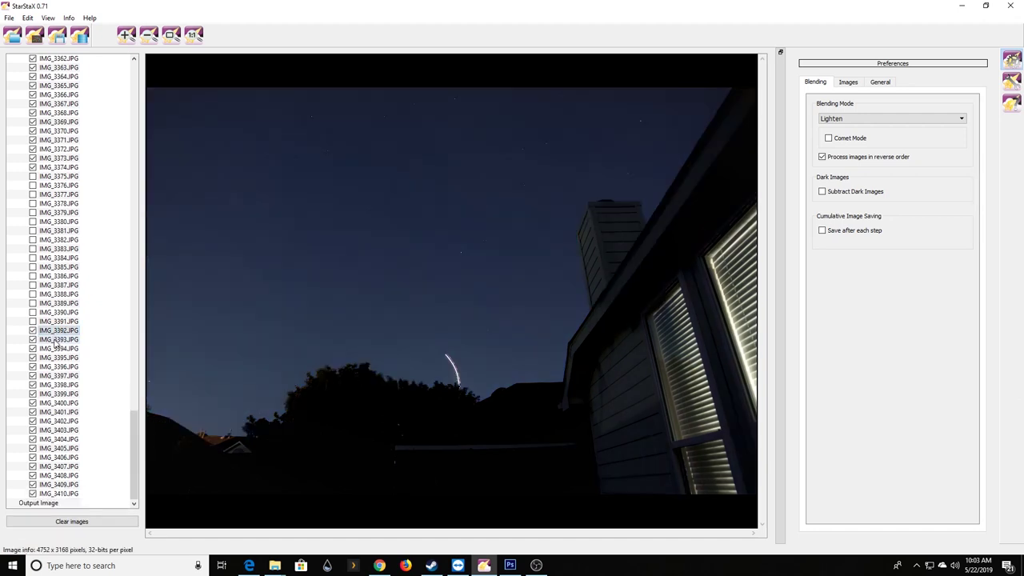
Step: Blend the checked images in Lighten mode to compare the uncovered light trail, and switch back to Photoshop
{"action": "left_click", "coordinate": [80, 35]}
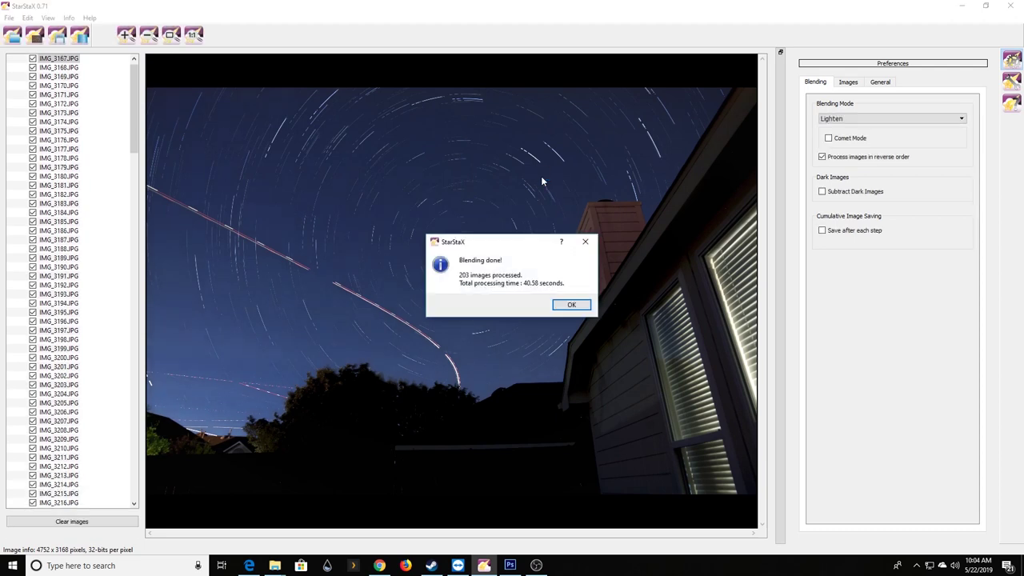
{"action": "key", "text": "Return"}
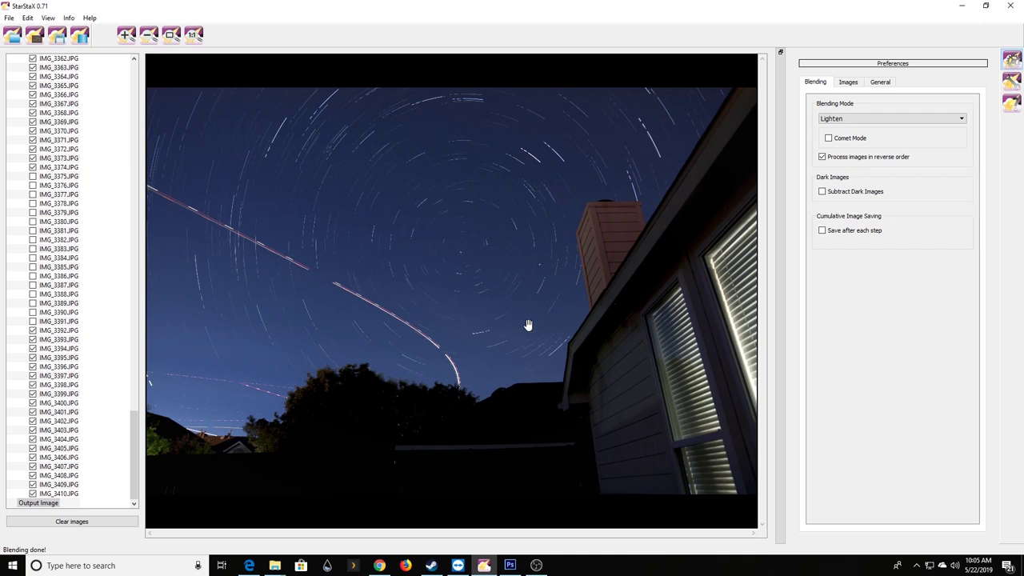
{"action": "left_click", "coordinate": [509, 564]}
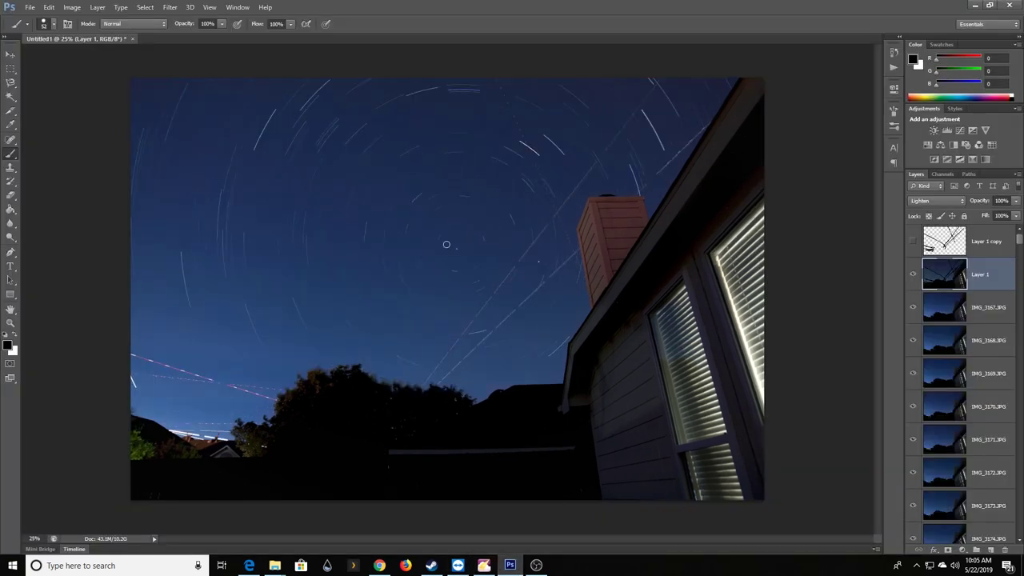